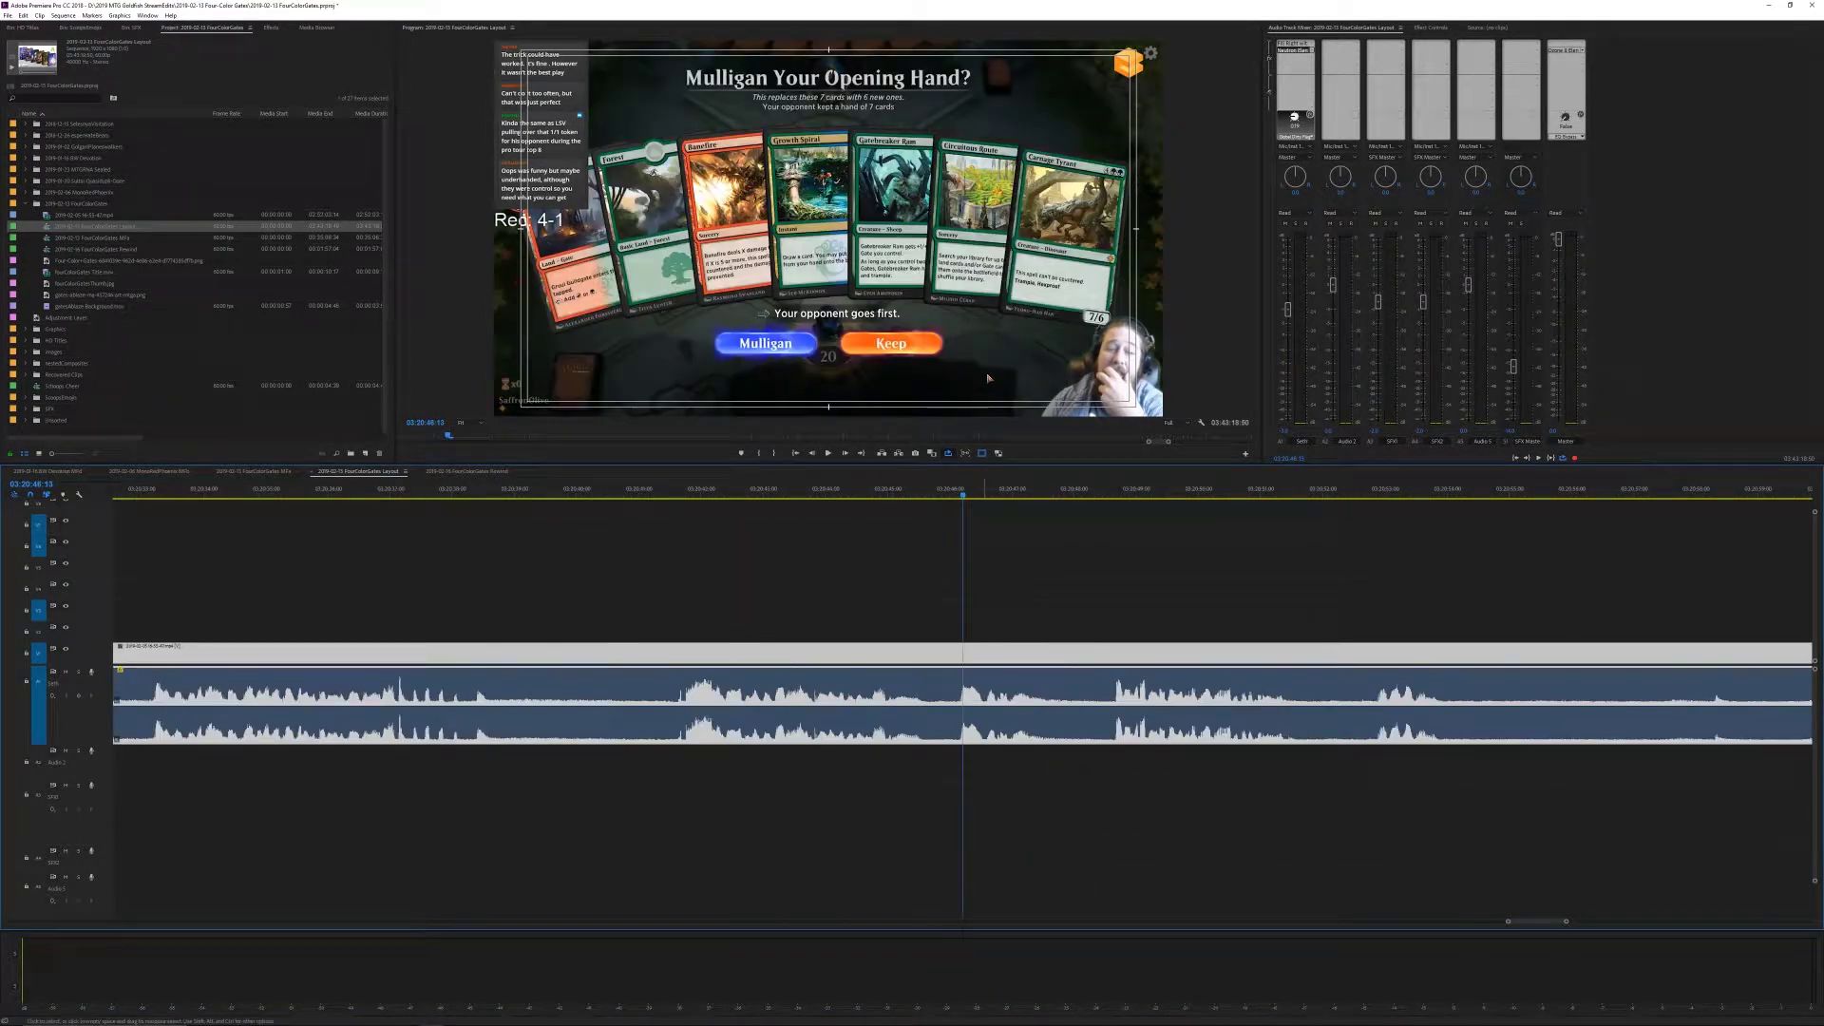
- Split the gameplay clip at the playhead and ripple-delete the pre-game footage before it
key(ctrl+k)
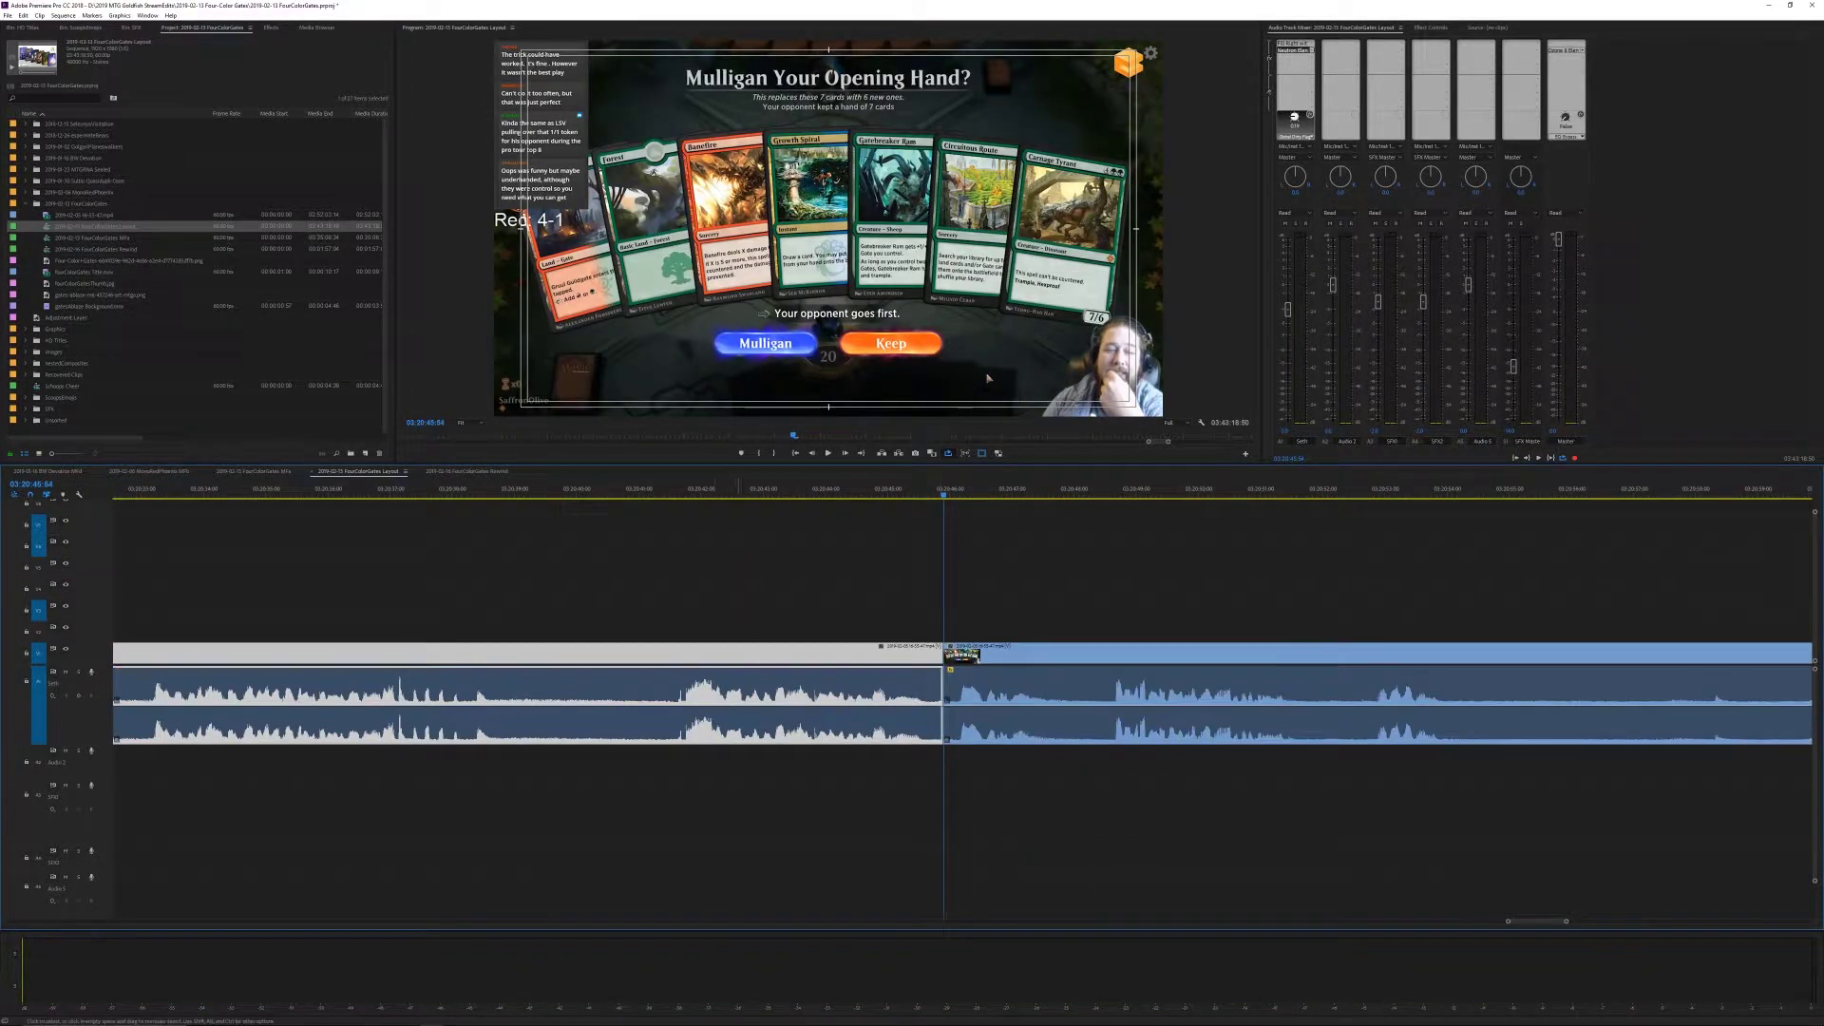
key(shift+Delete)
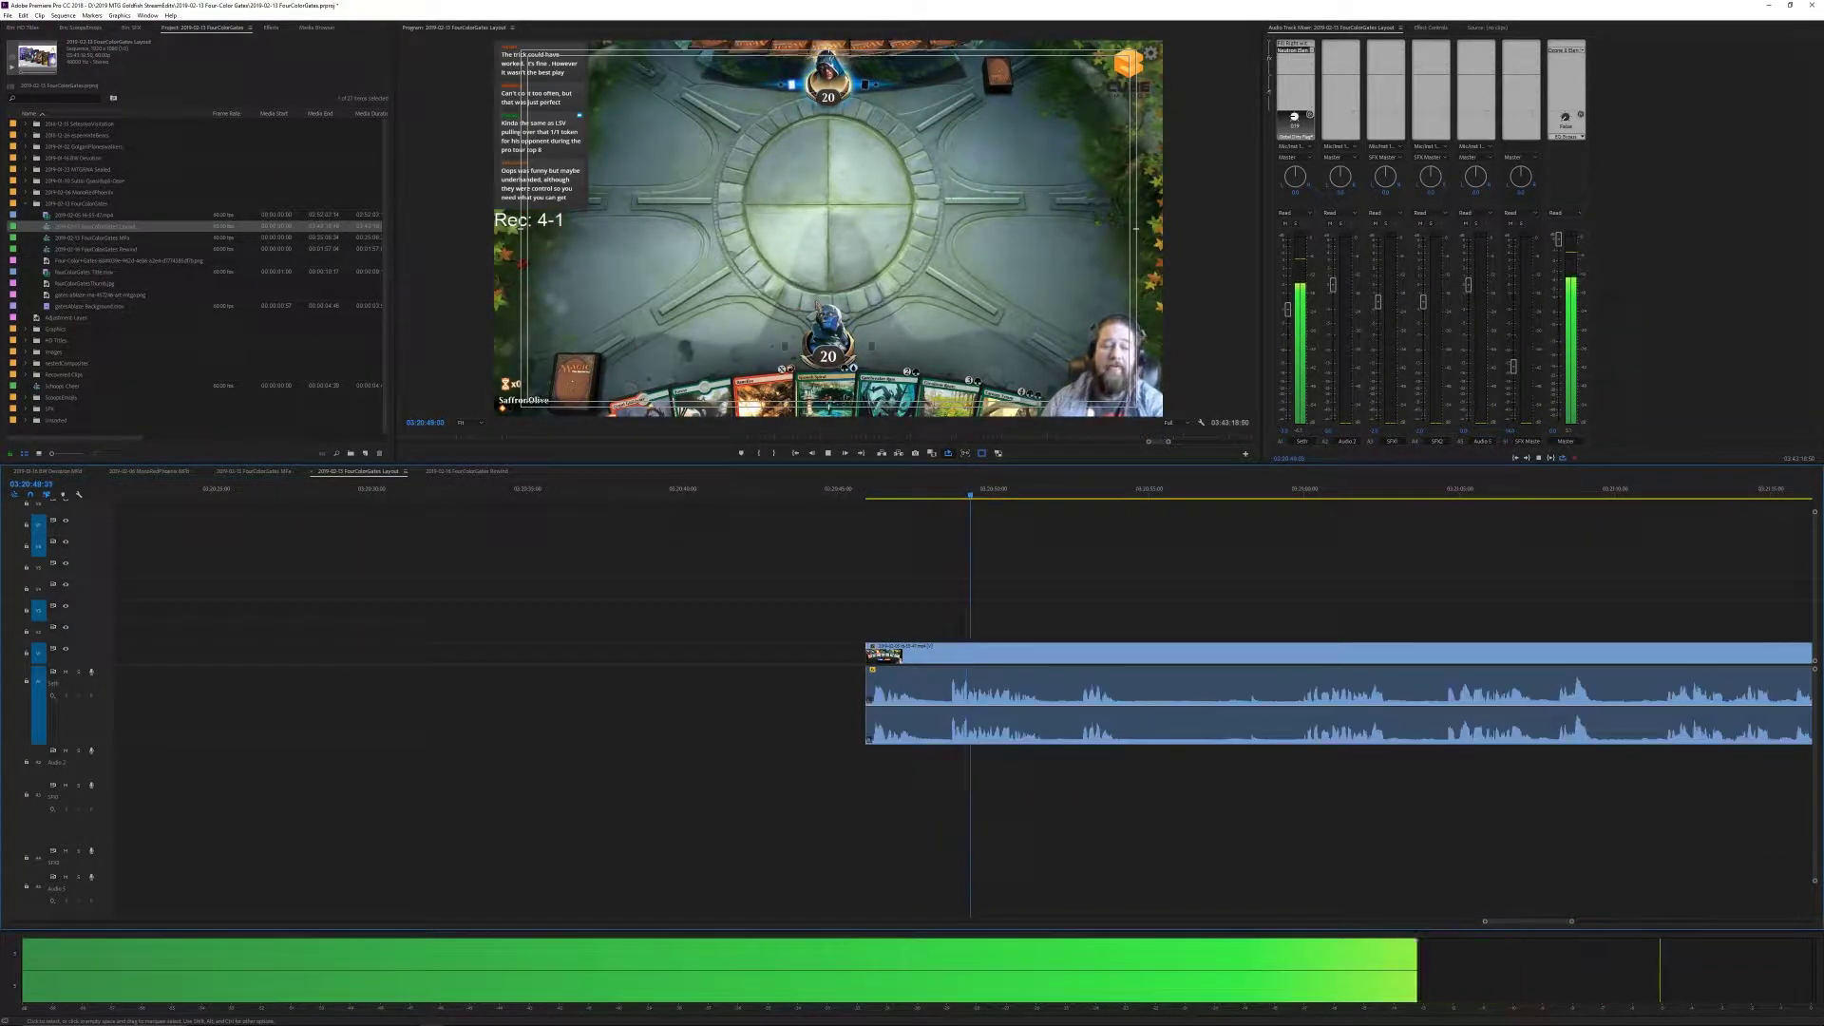
key(equal)
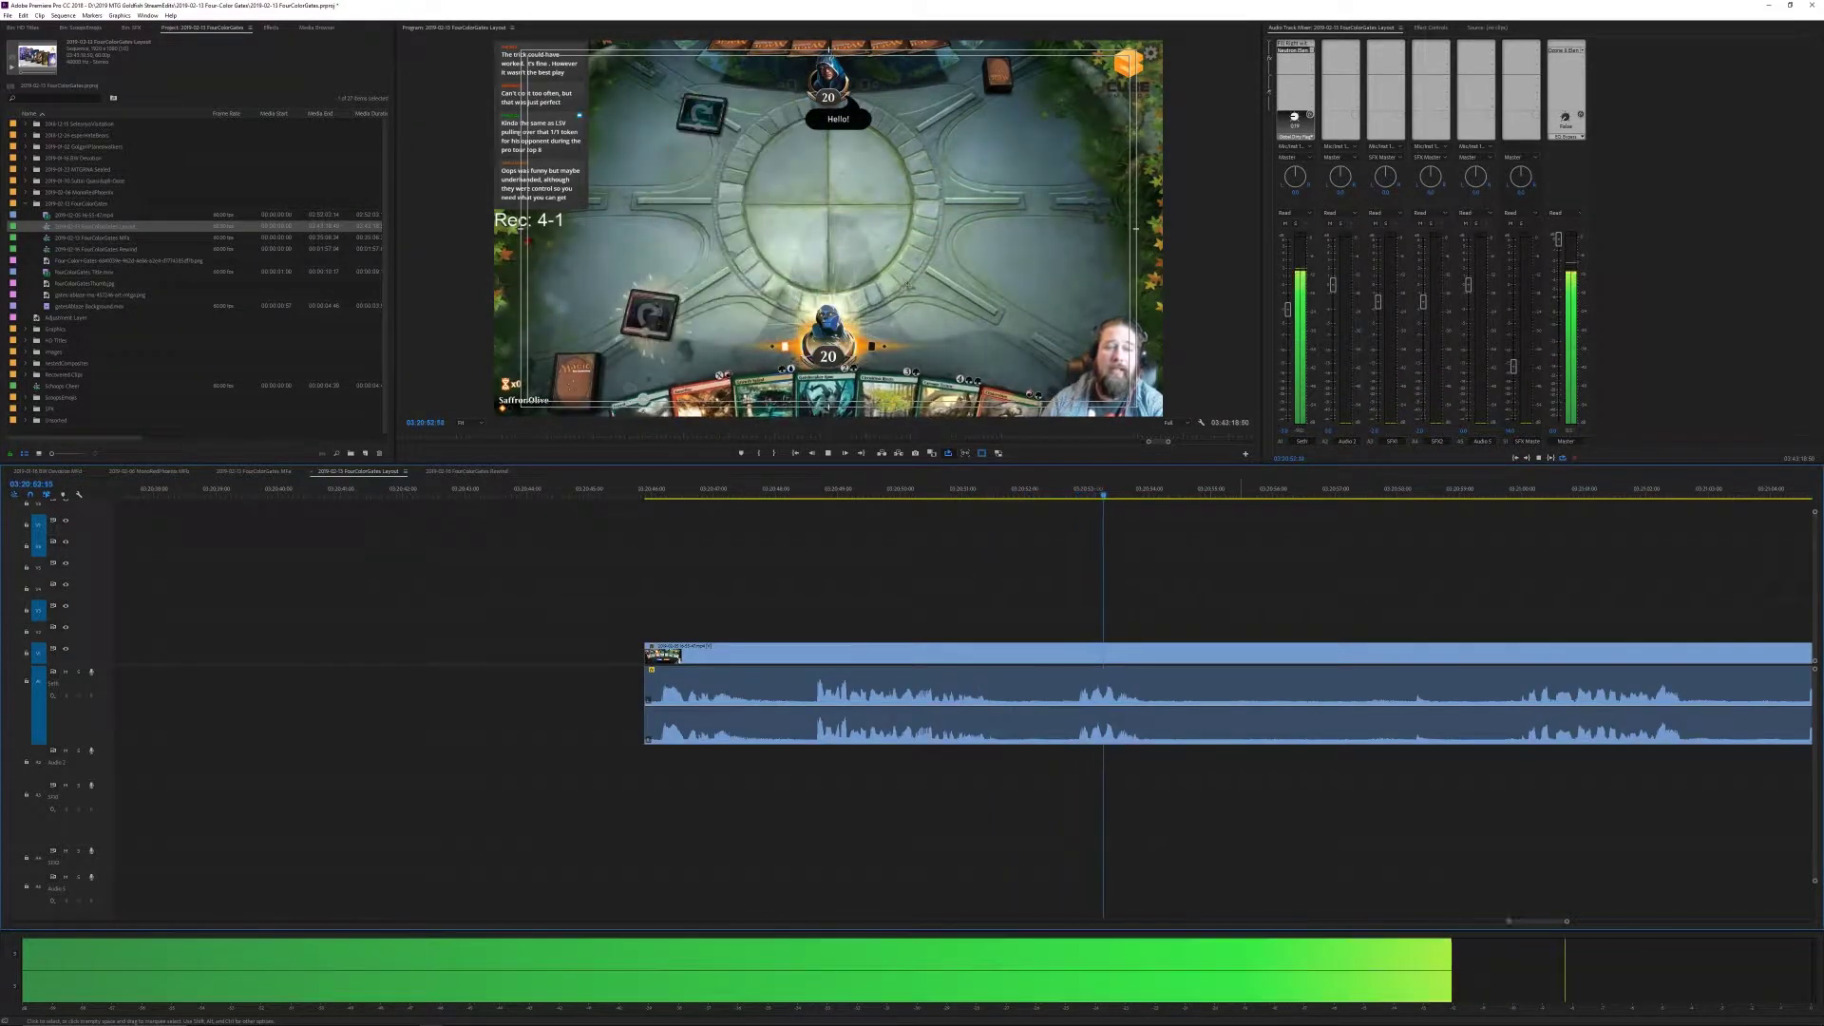
- Split the clip at the start and end of a dead stretch in the opening turns
key(space)
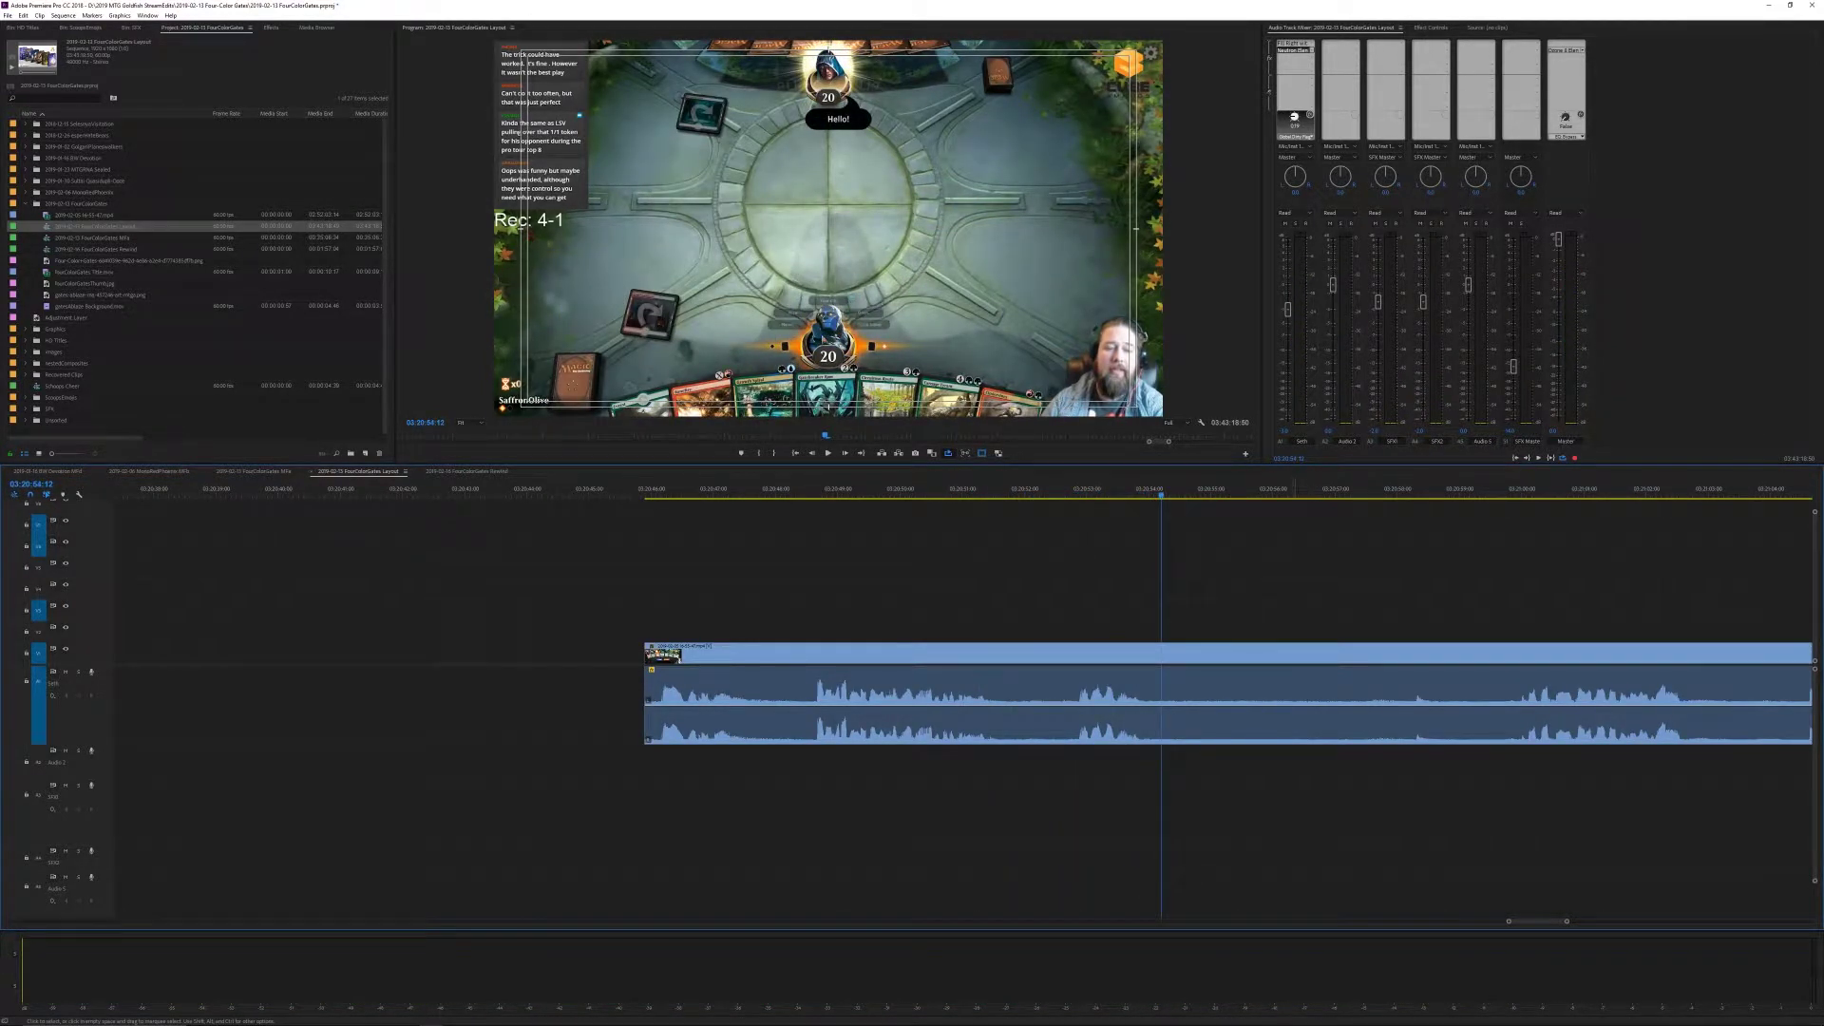
key(d)
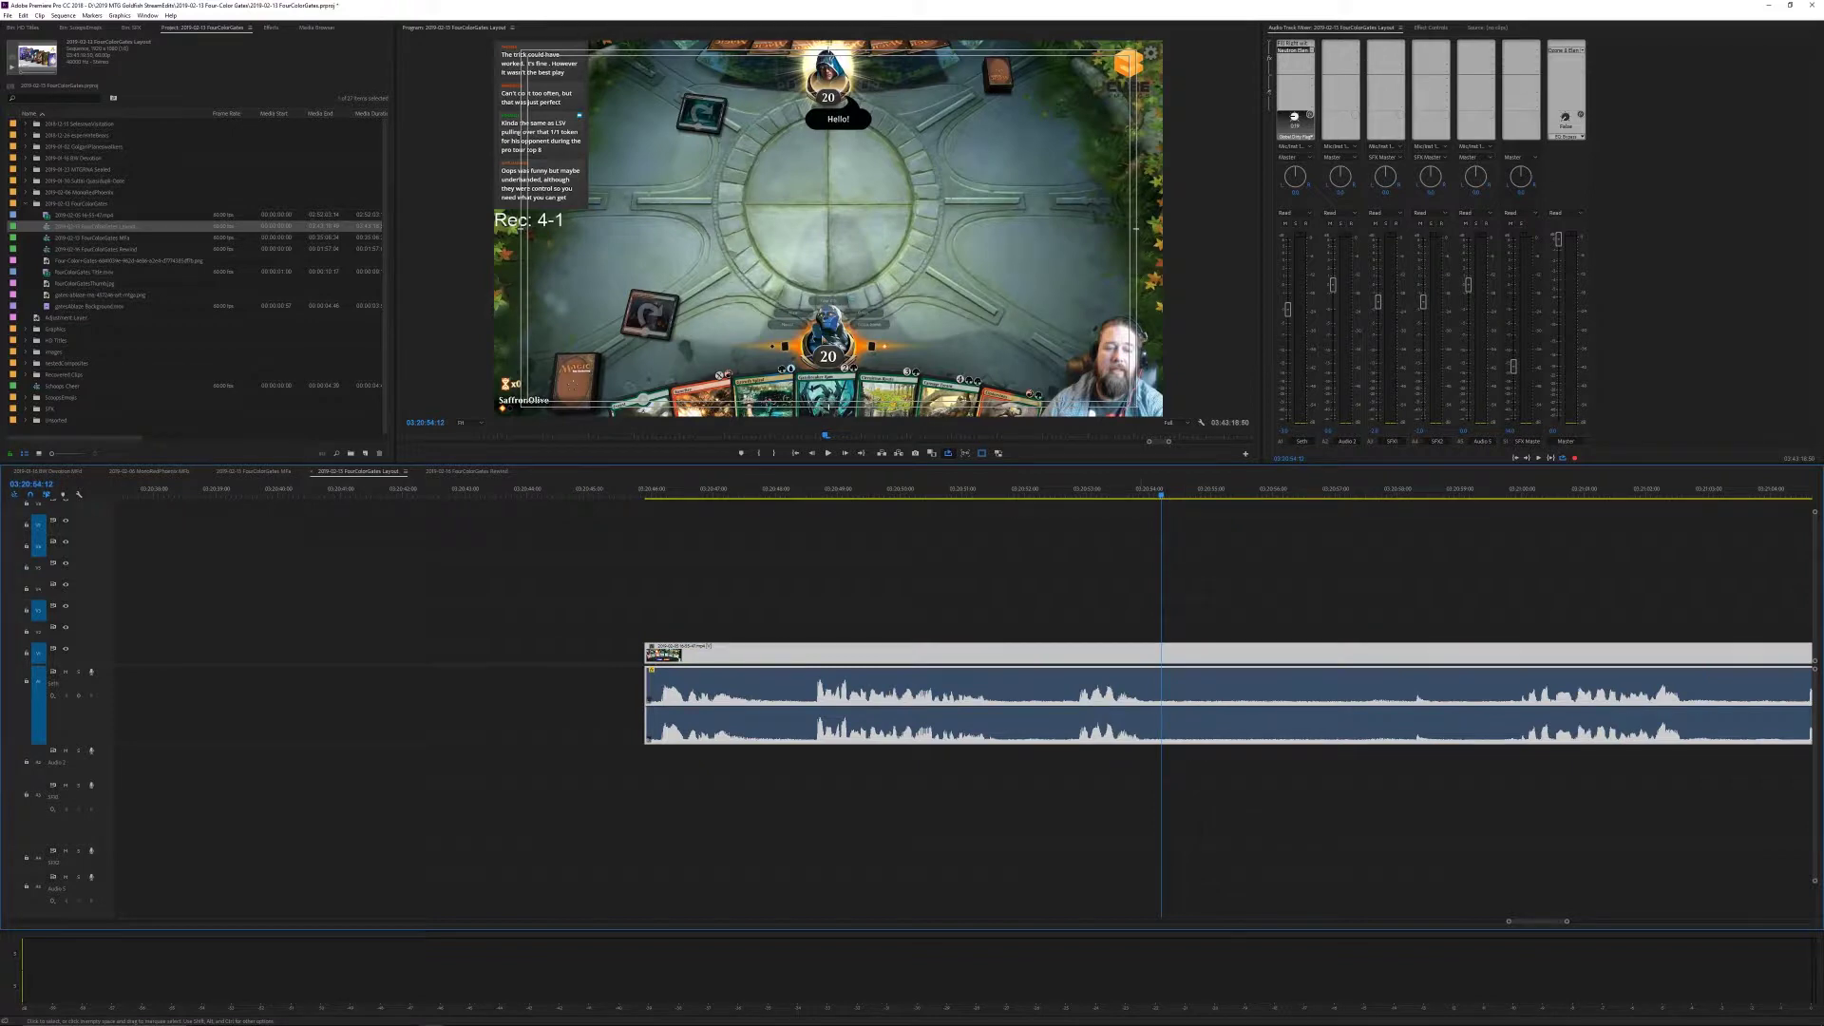
key(ctrl+k)
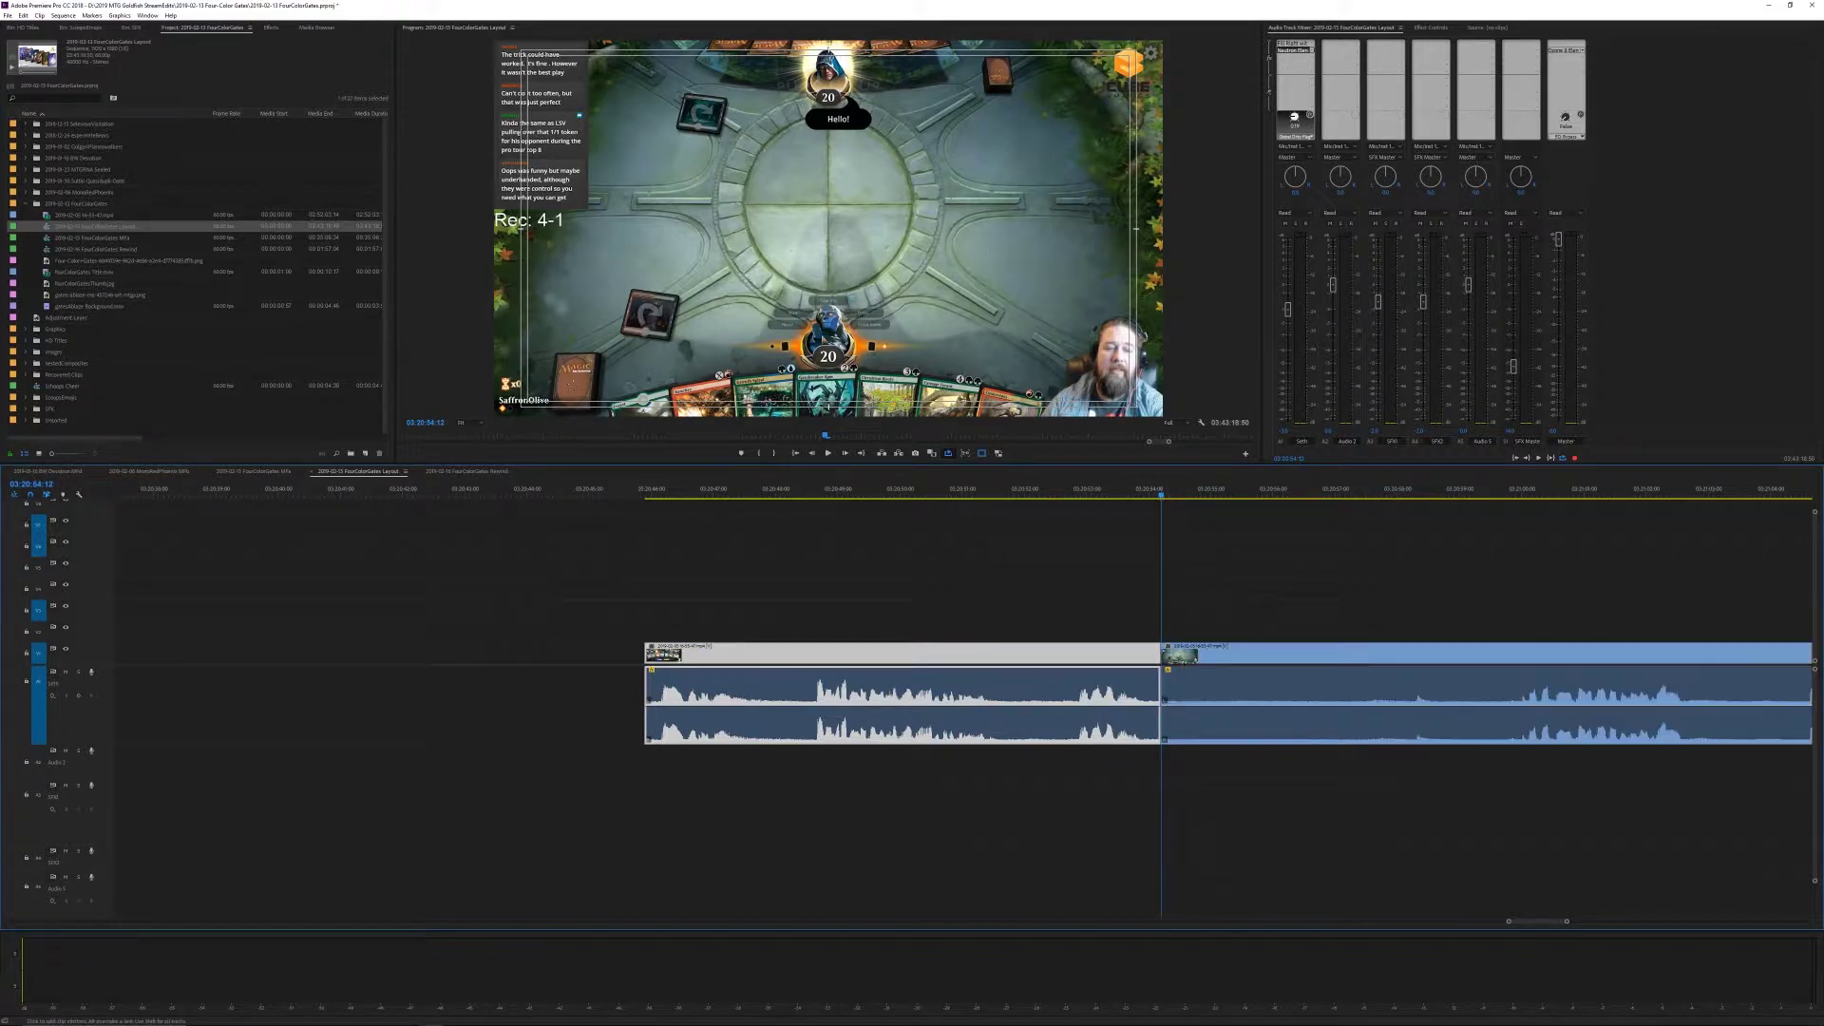
key(space)
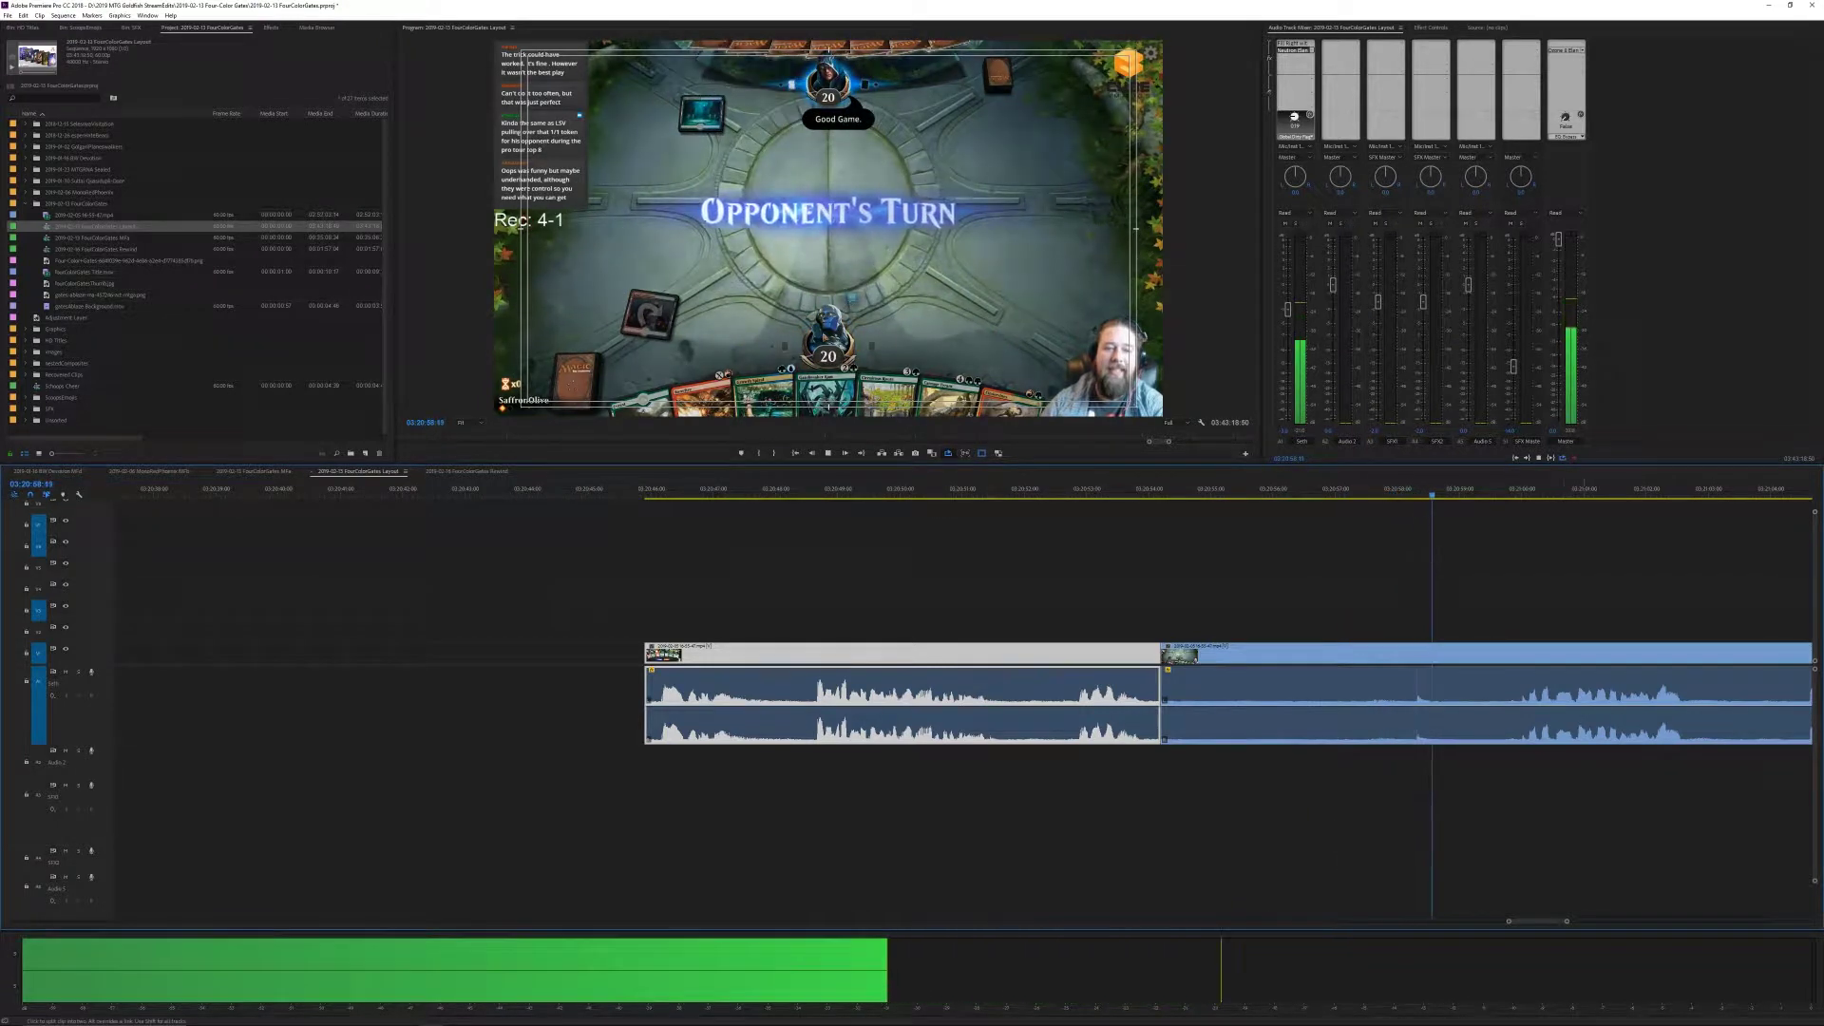
key(space)
key(ctrl+k)
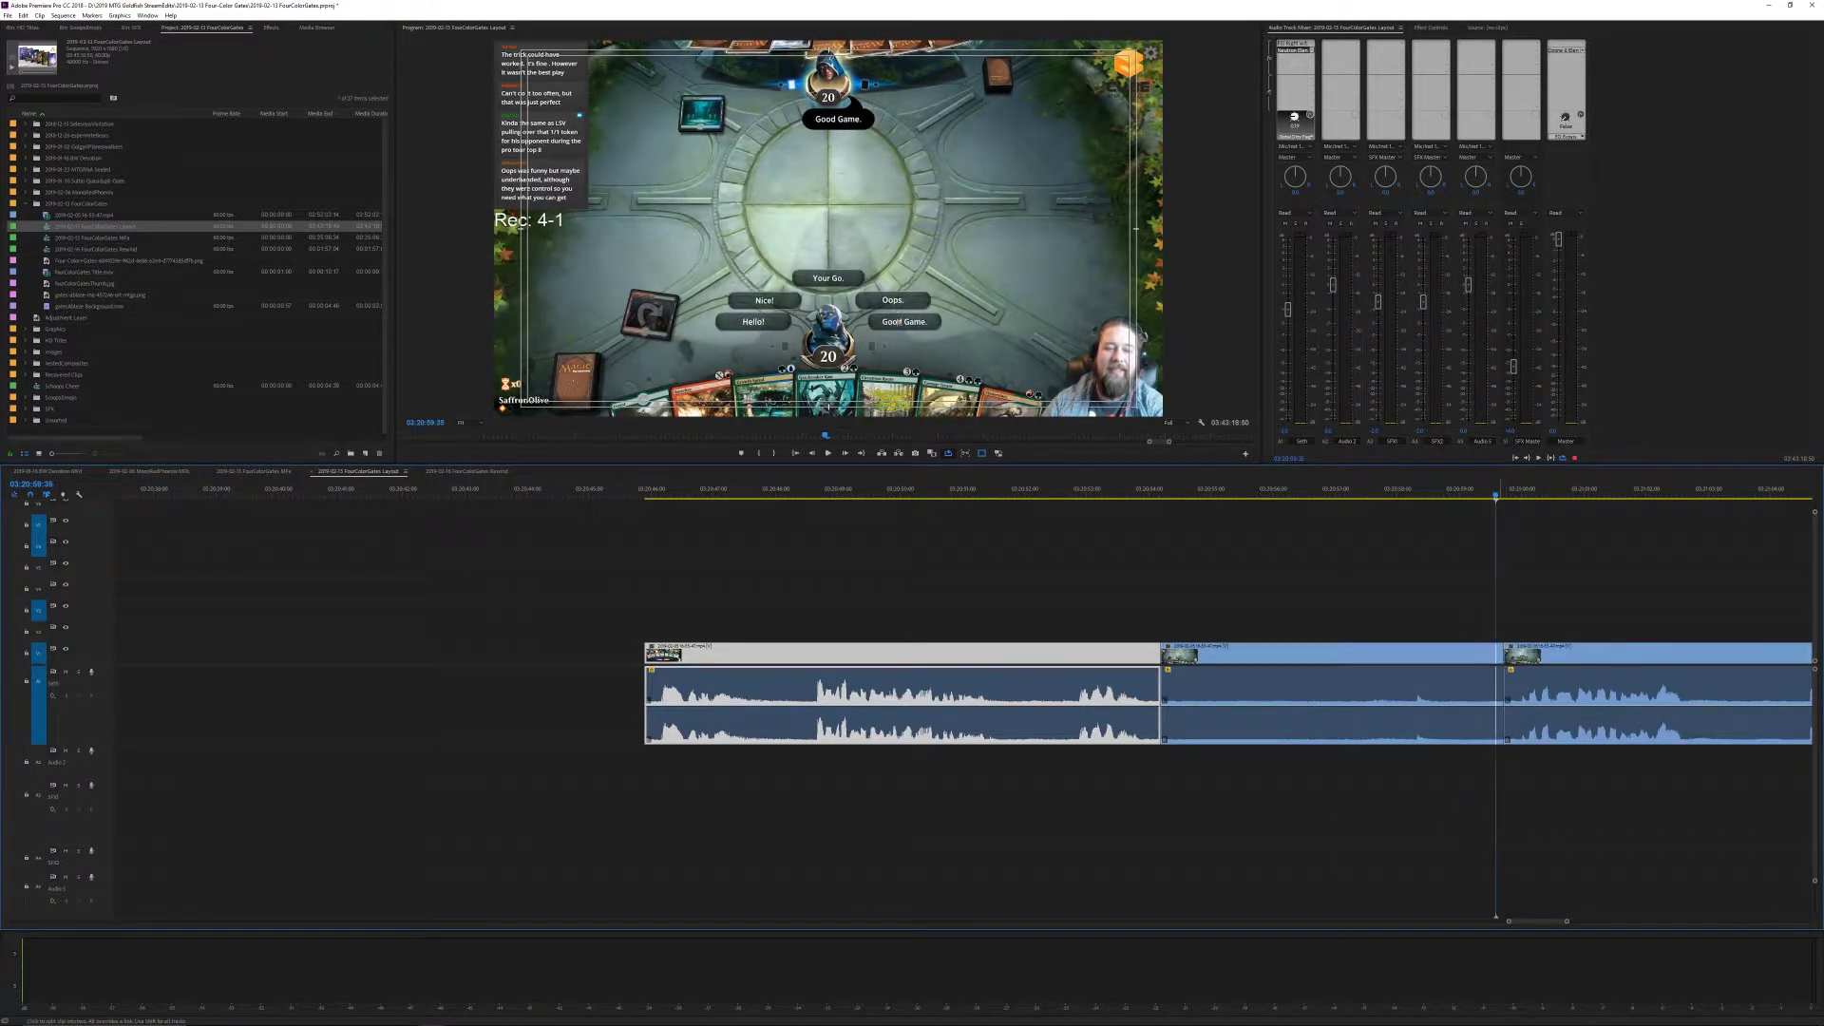
- Delete the middle stretch and remove the gap so the remaining parts join
click(1332, 698)
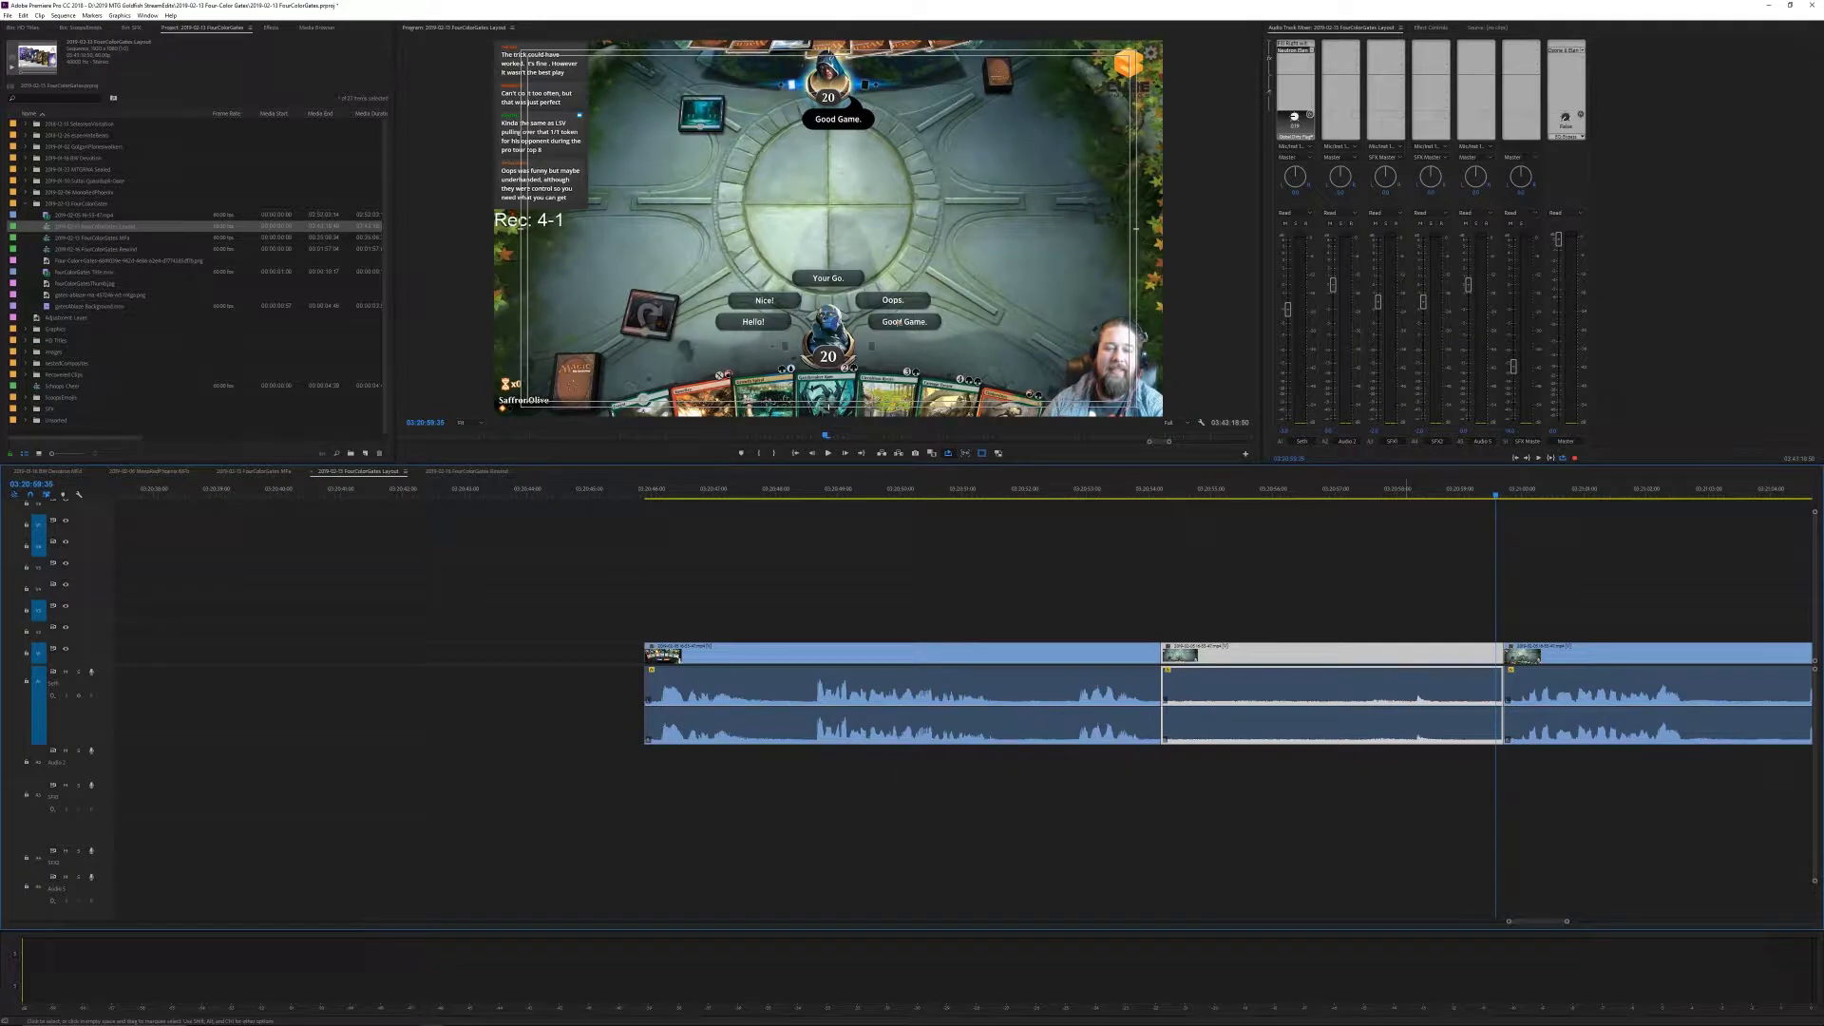
key(Delete)
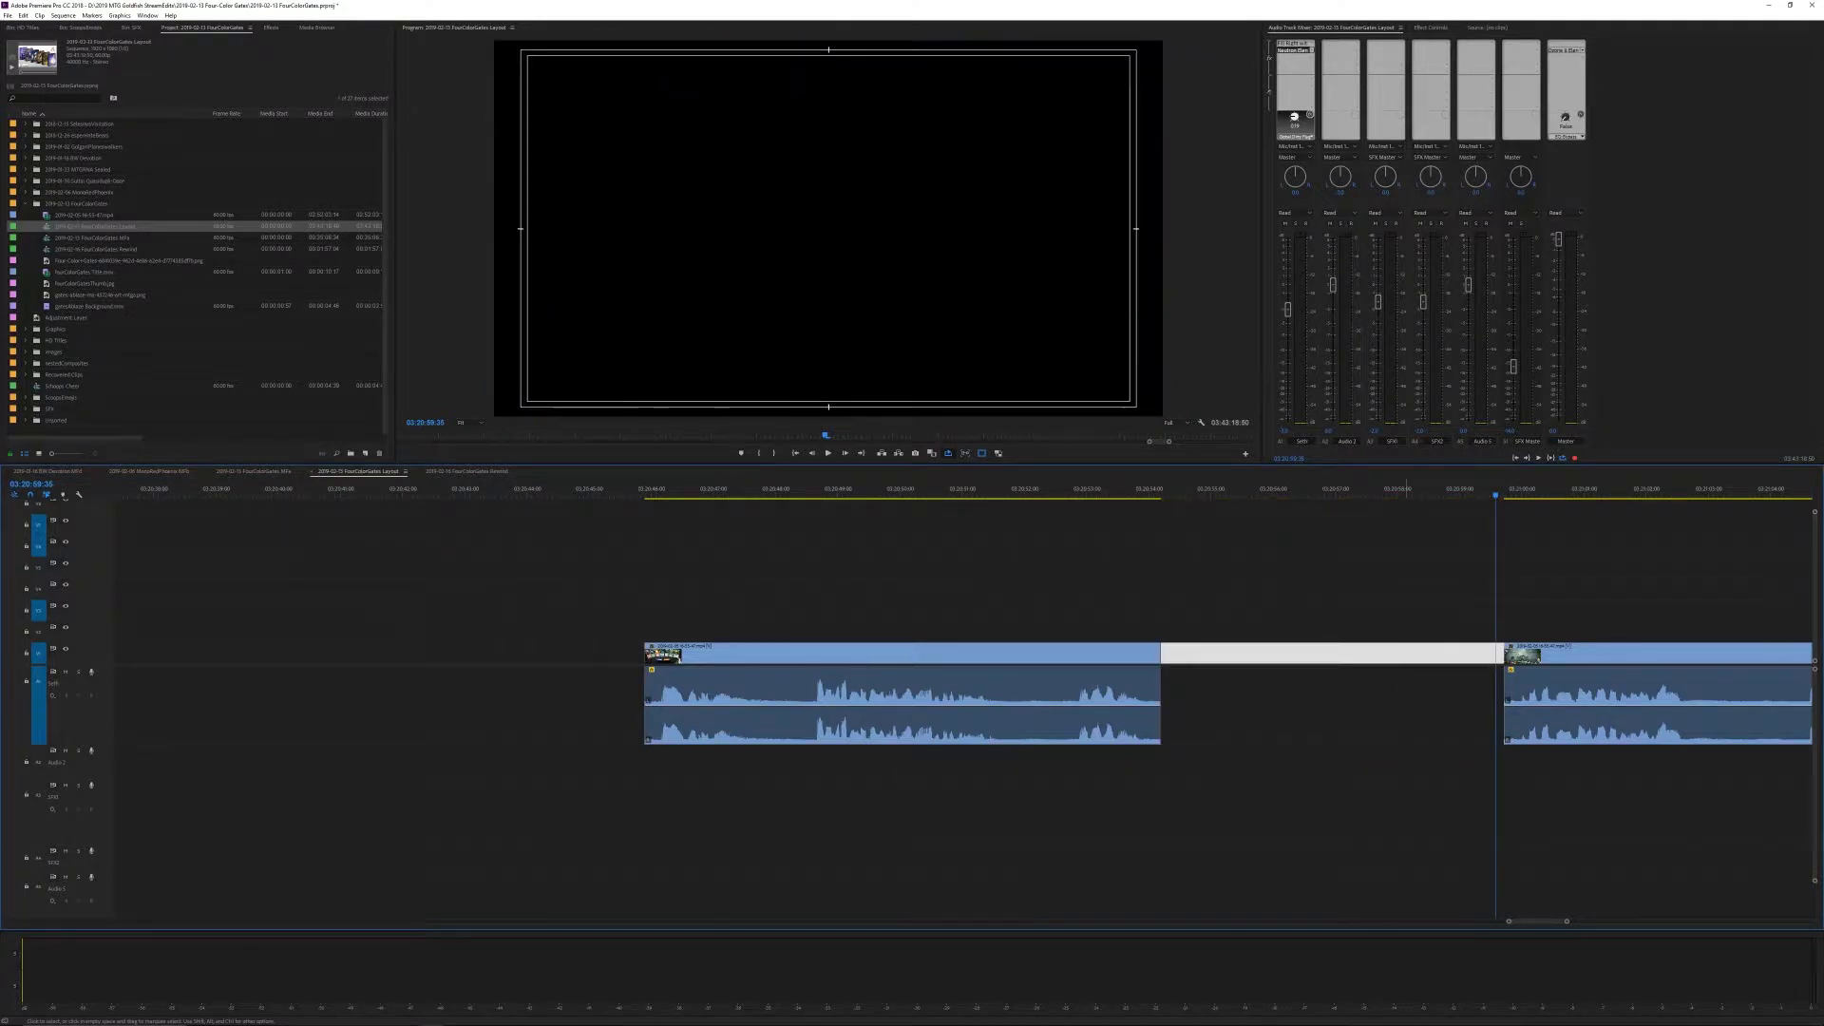
key(Delete)
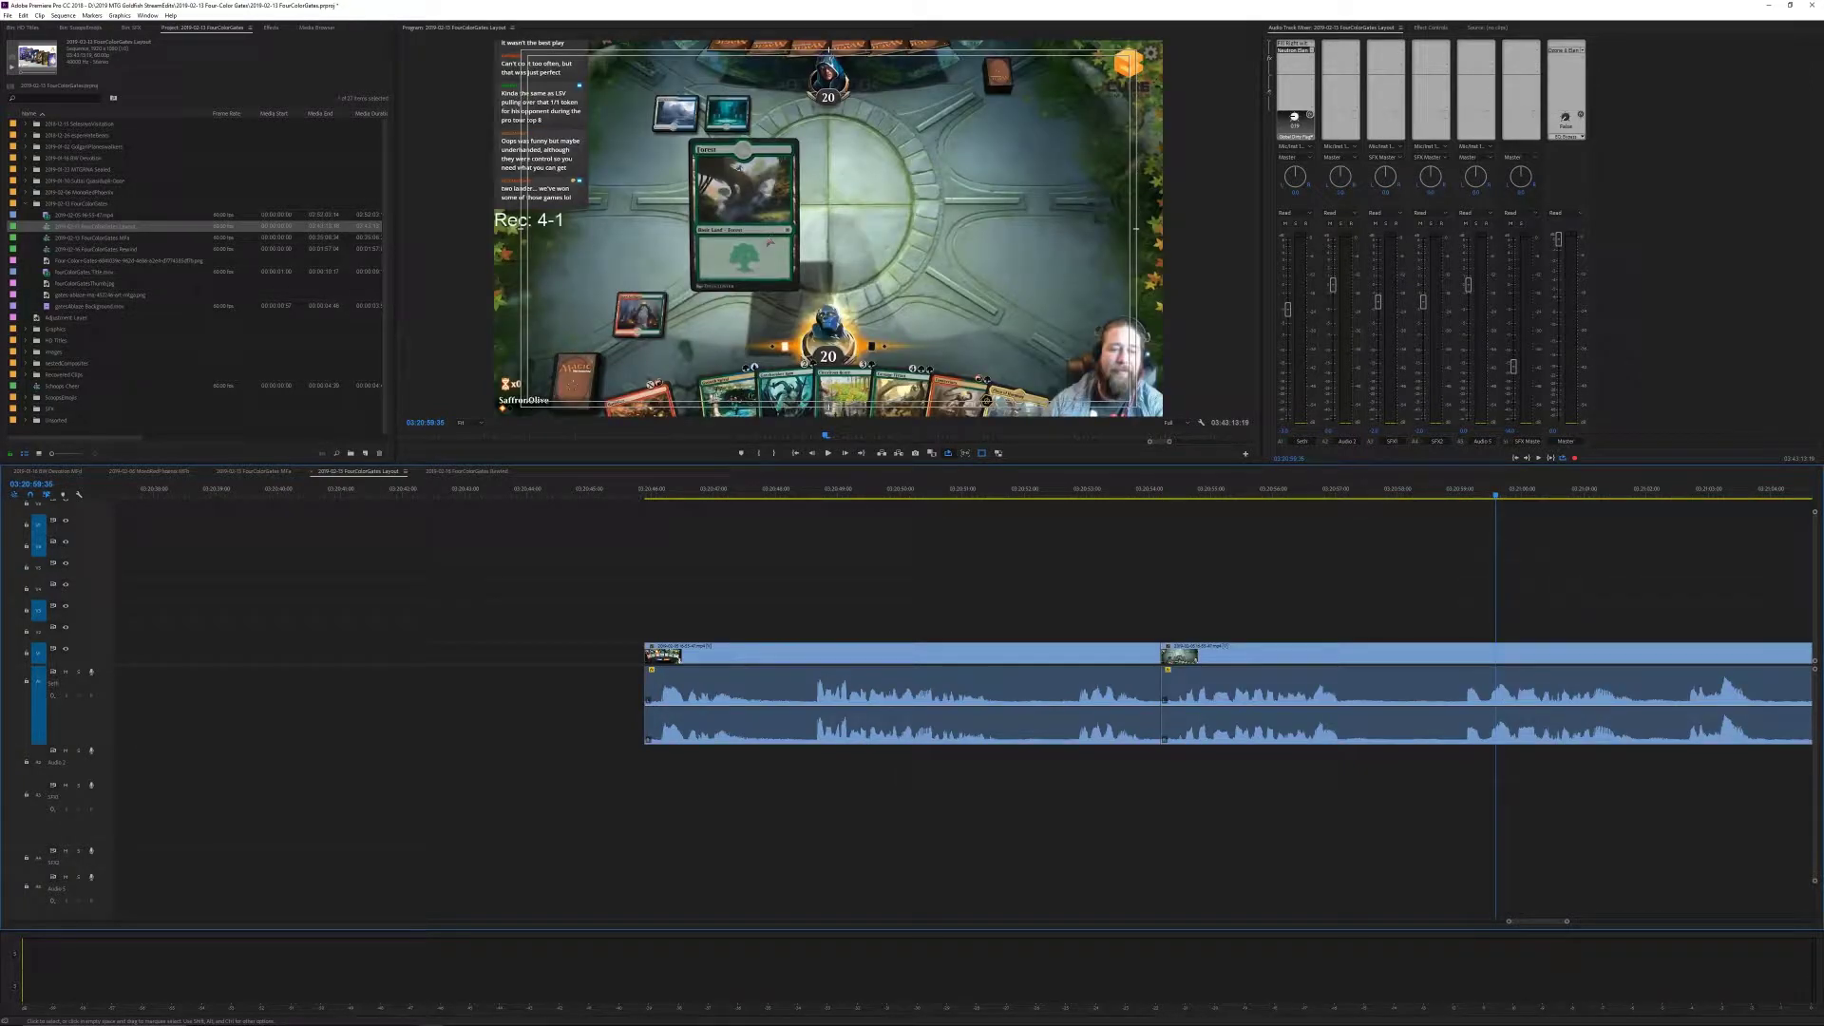
- Split and ripple-delete two more dead stretches during playback so the pieces butt together
key(space)
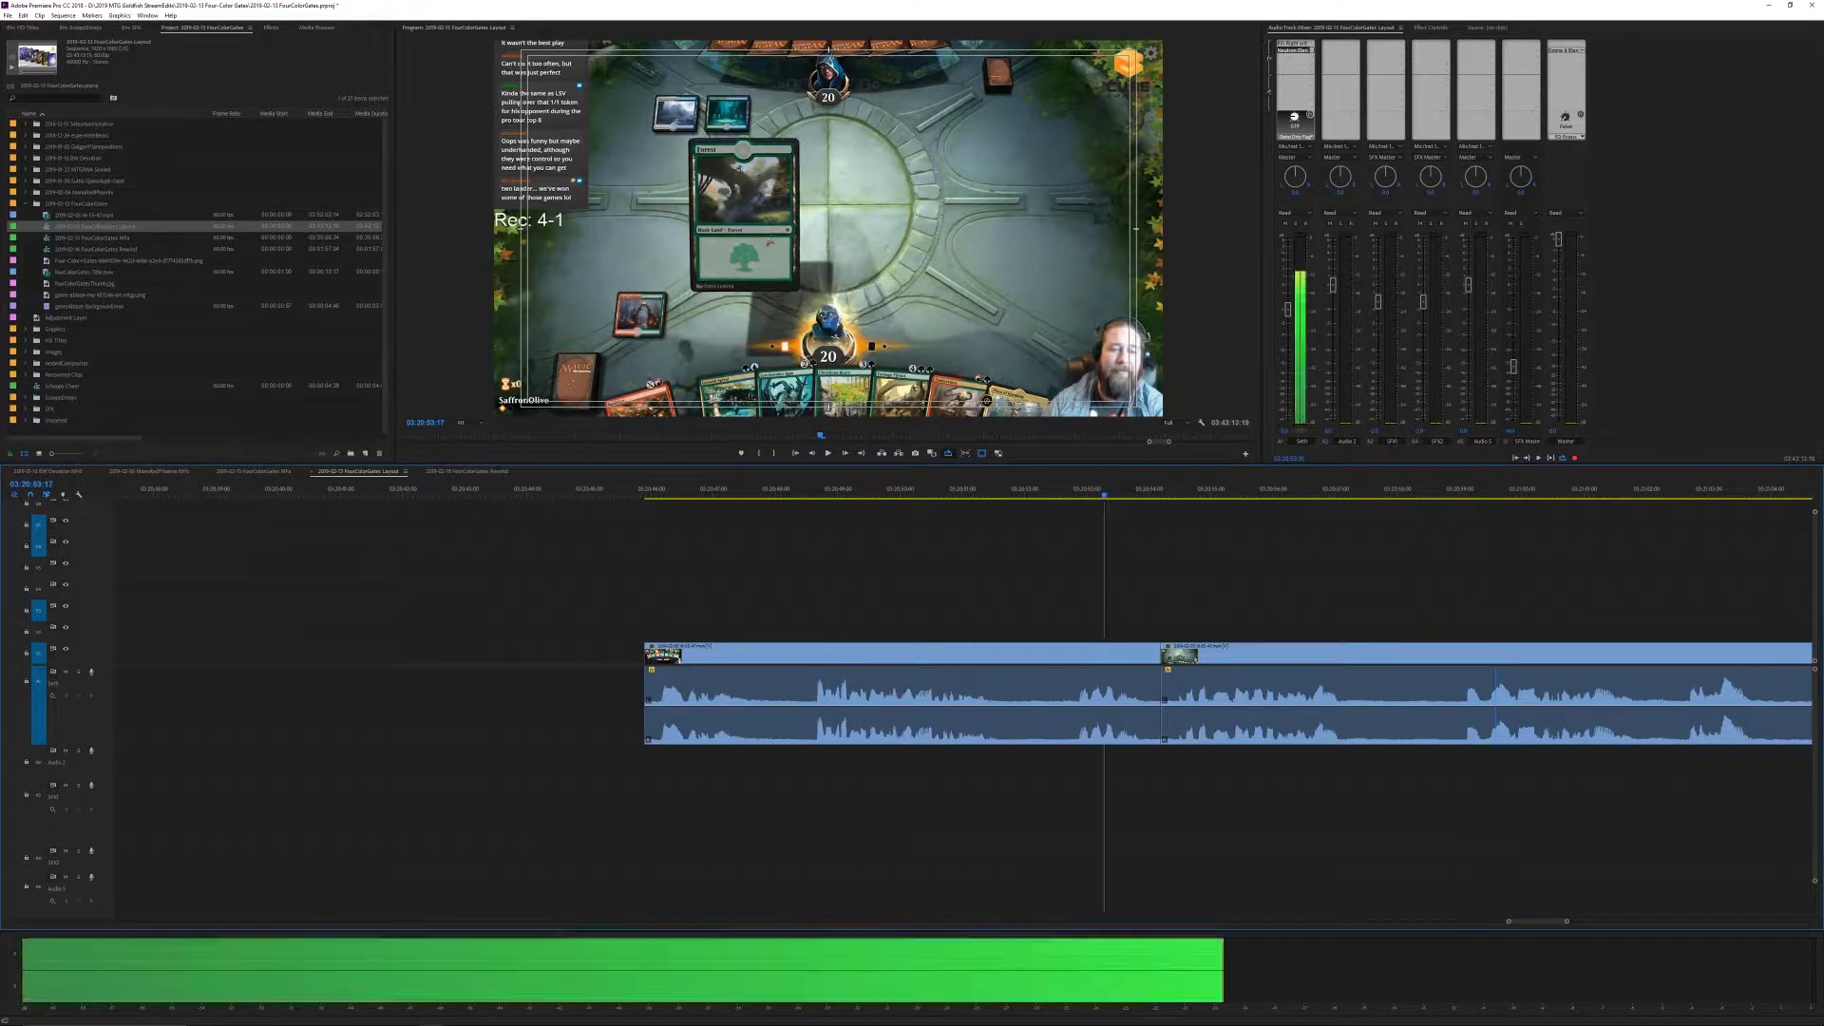
key(ctrl+k)
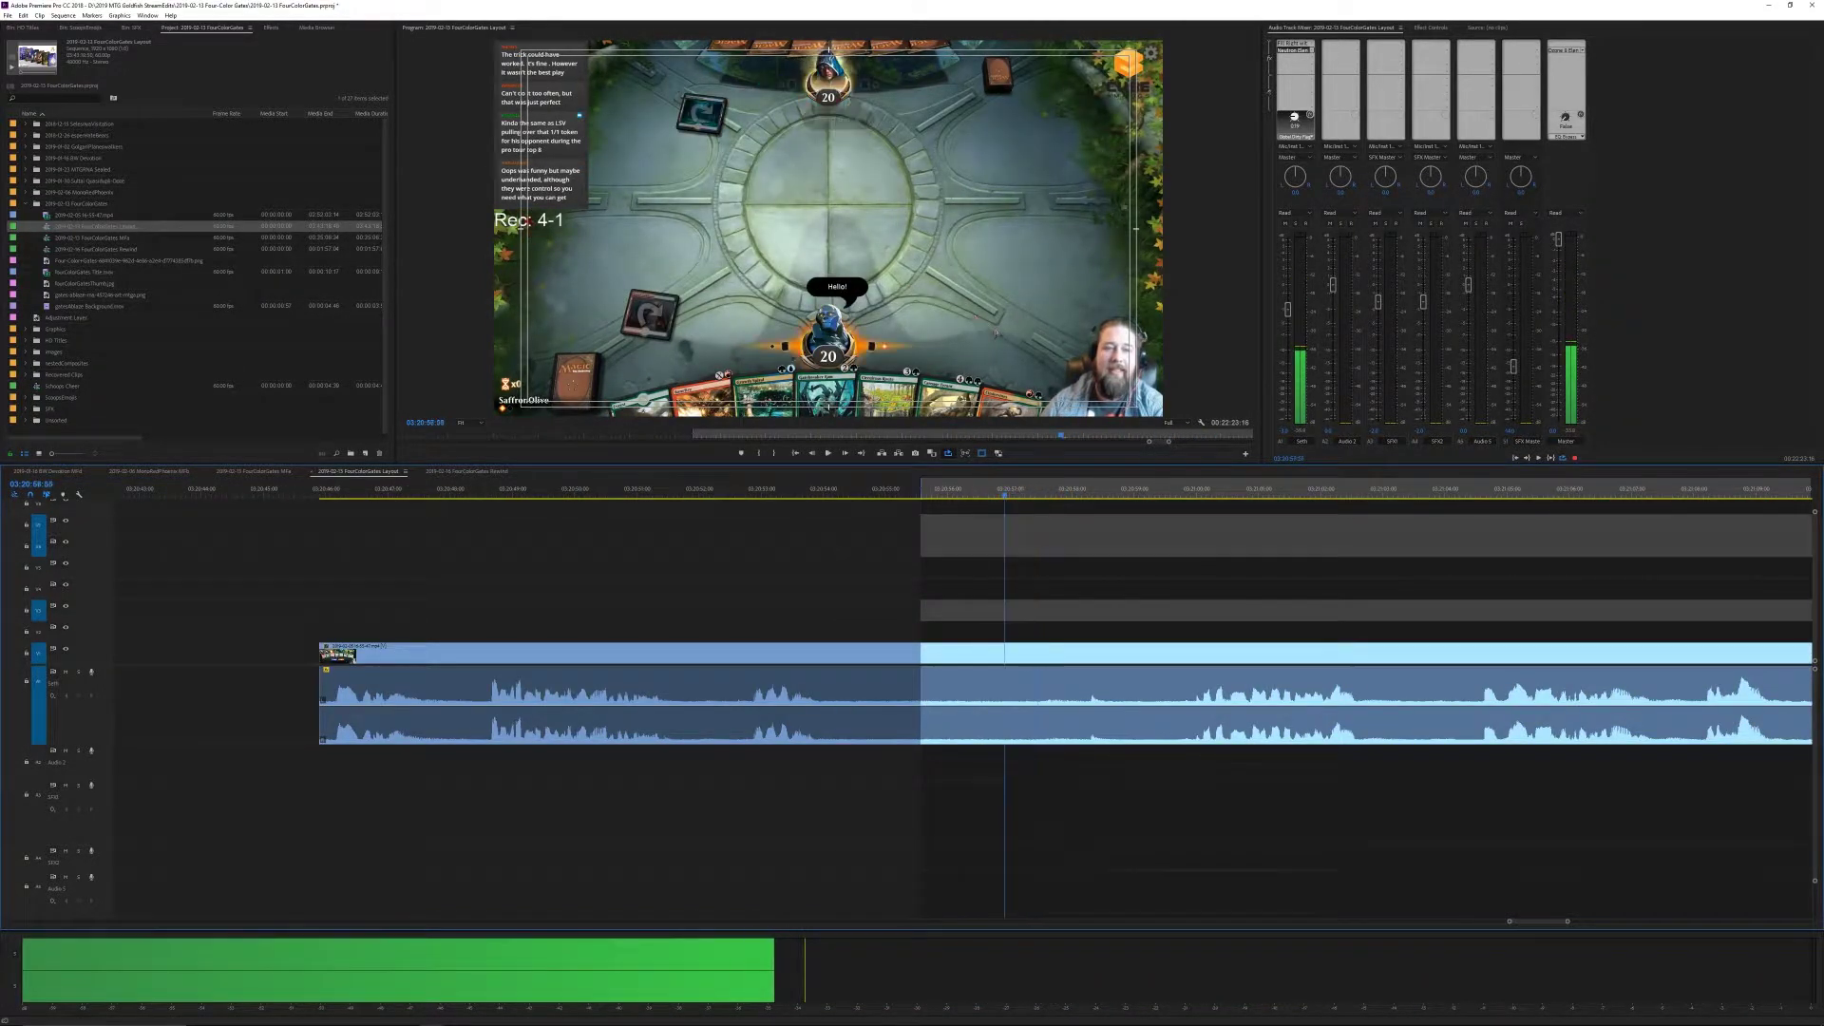
key(shift+Delete)
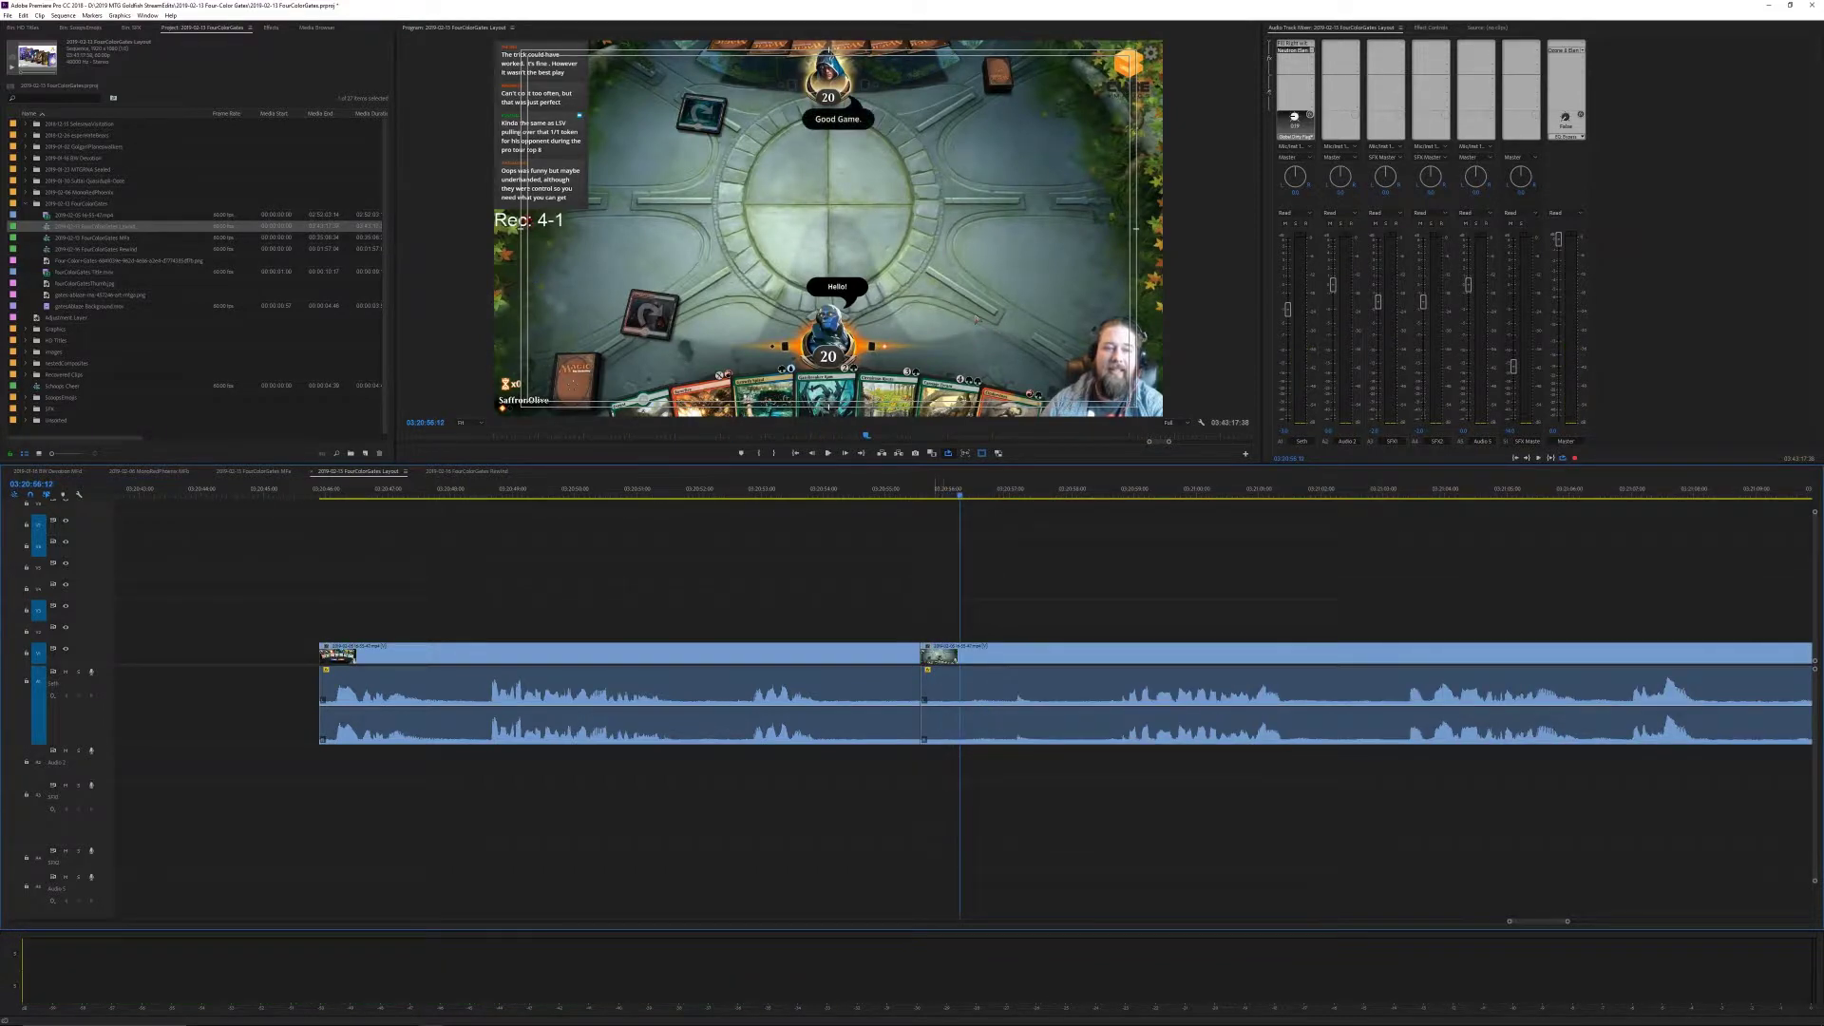
key(space)
key(ctrl+k)
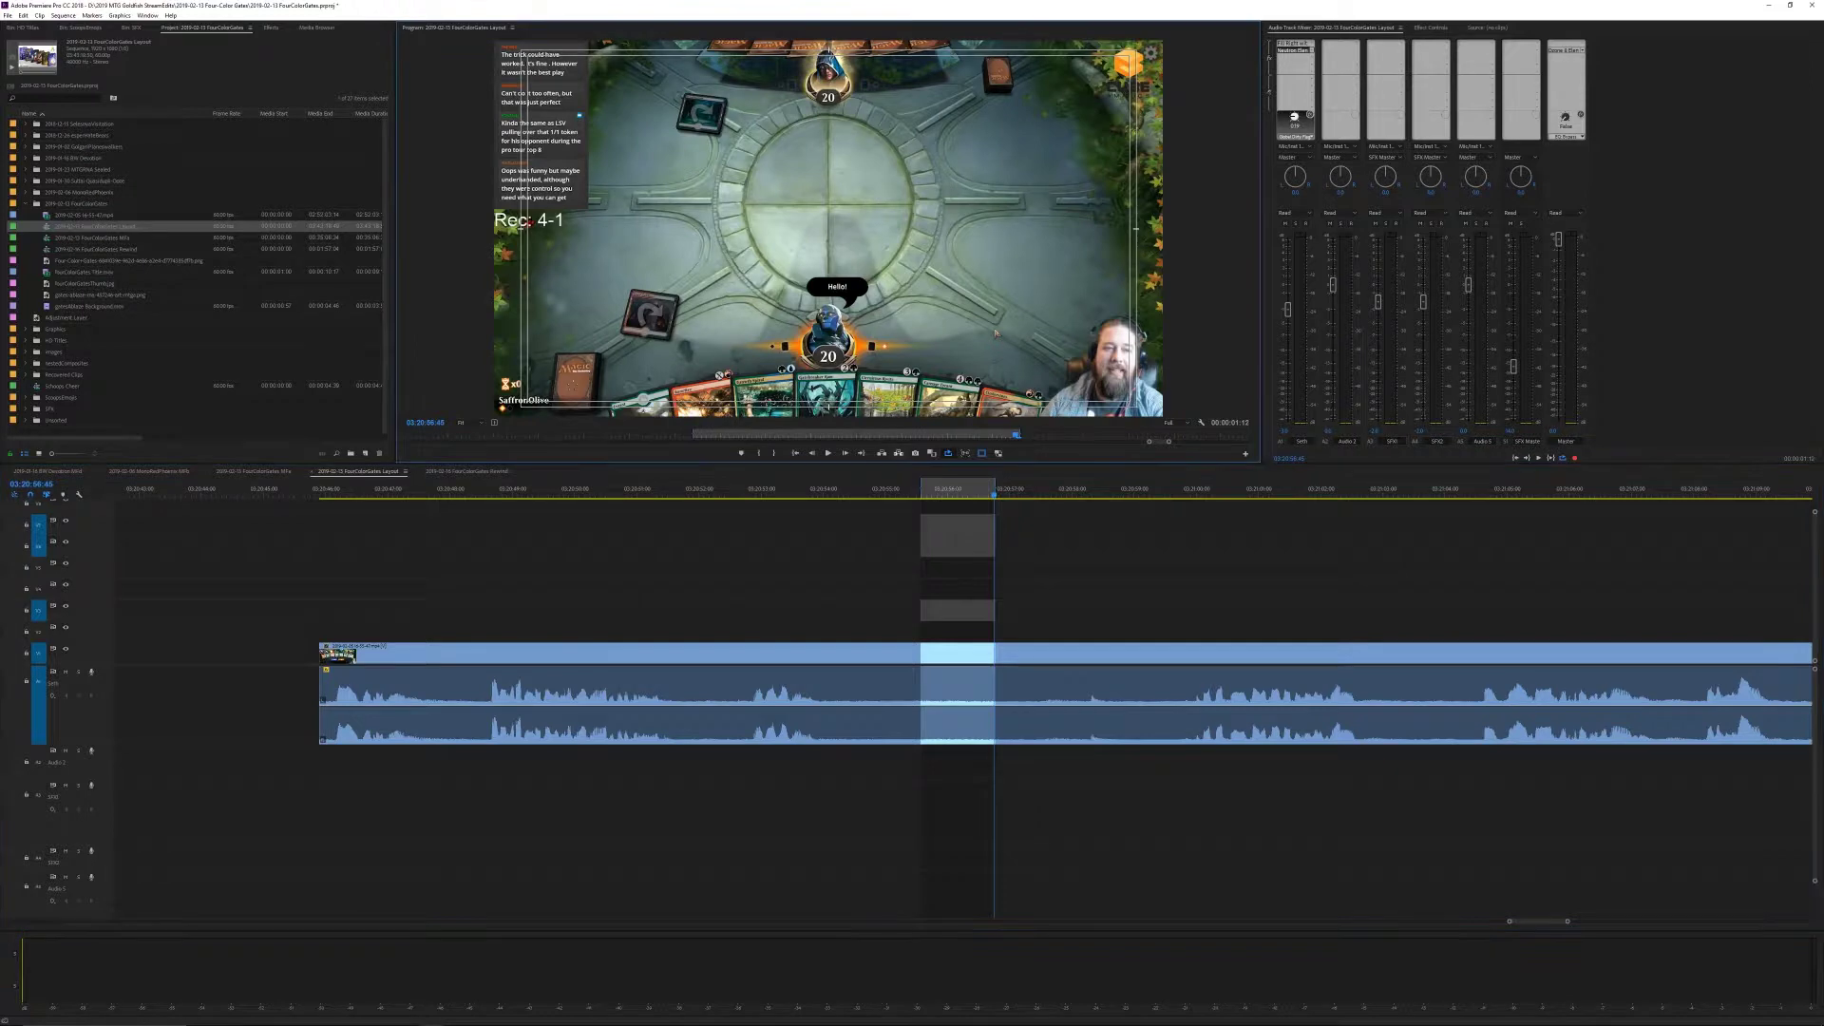
key(shift+Delete)
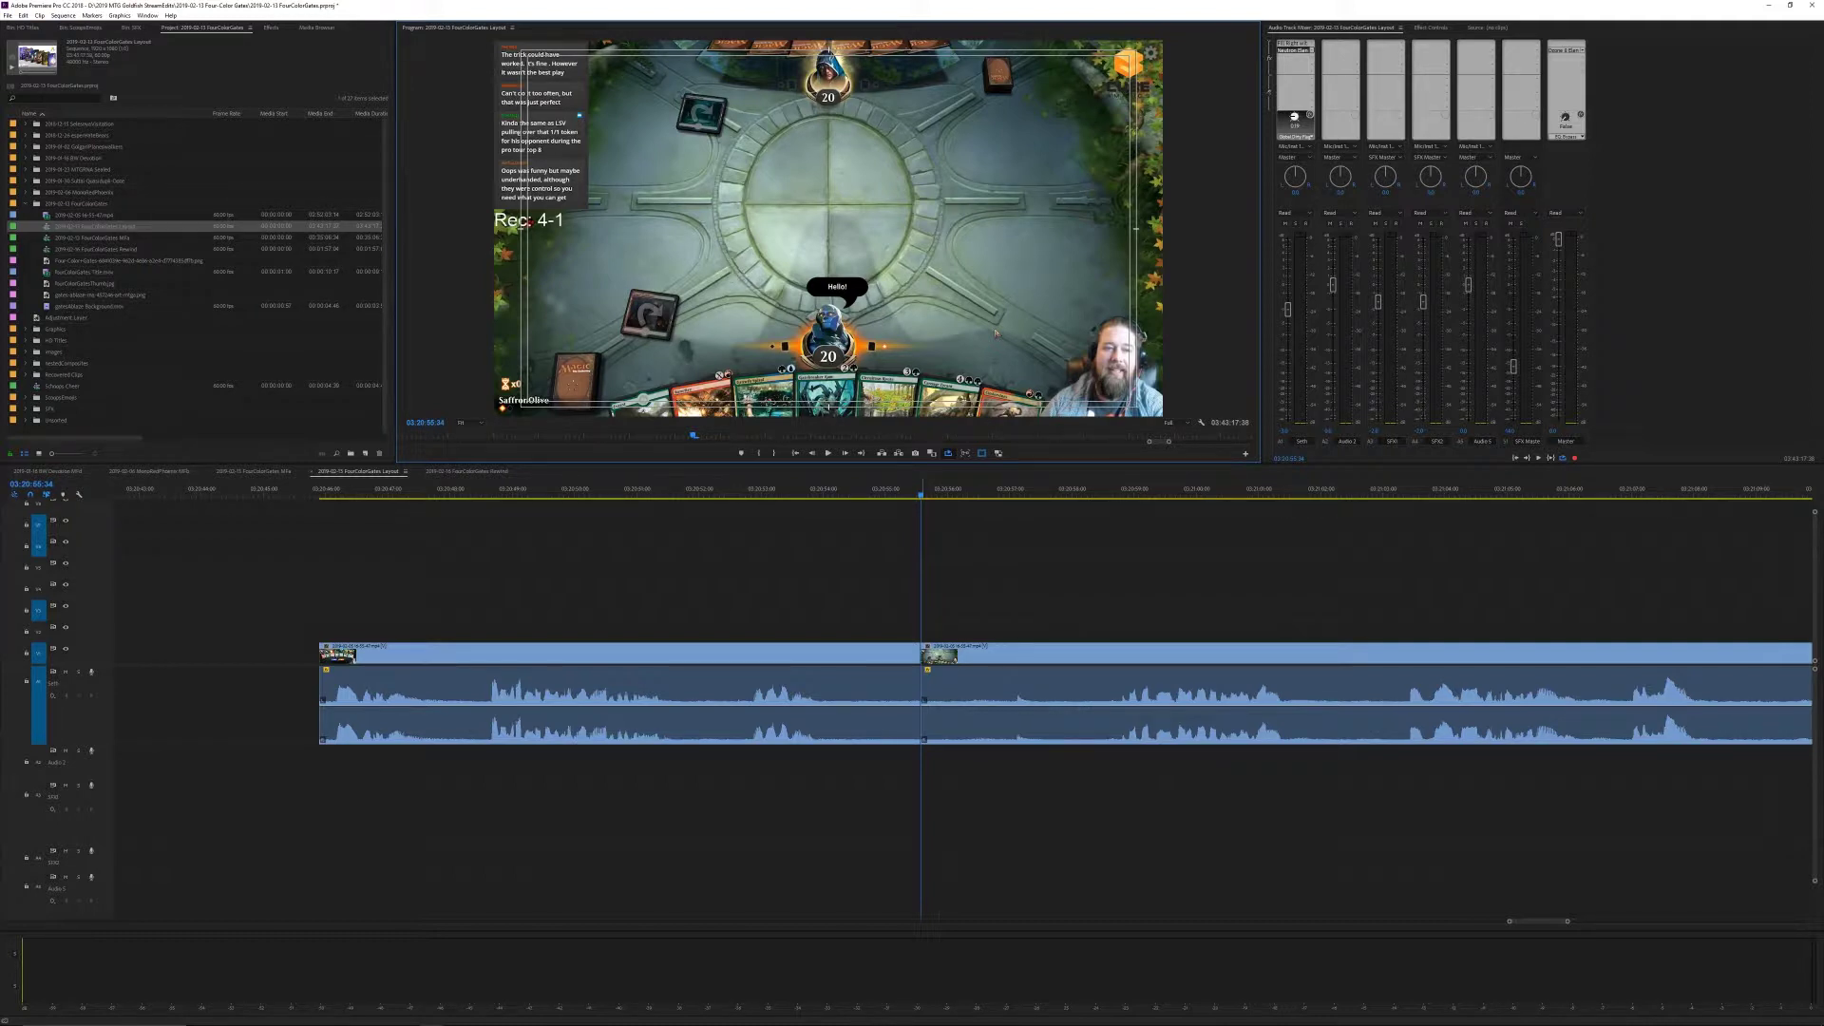
- Preview the footage around the new cuts to review the edits
key(space)
key(space)
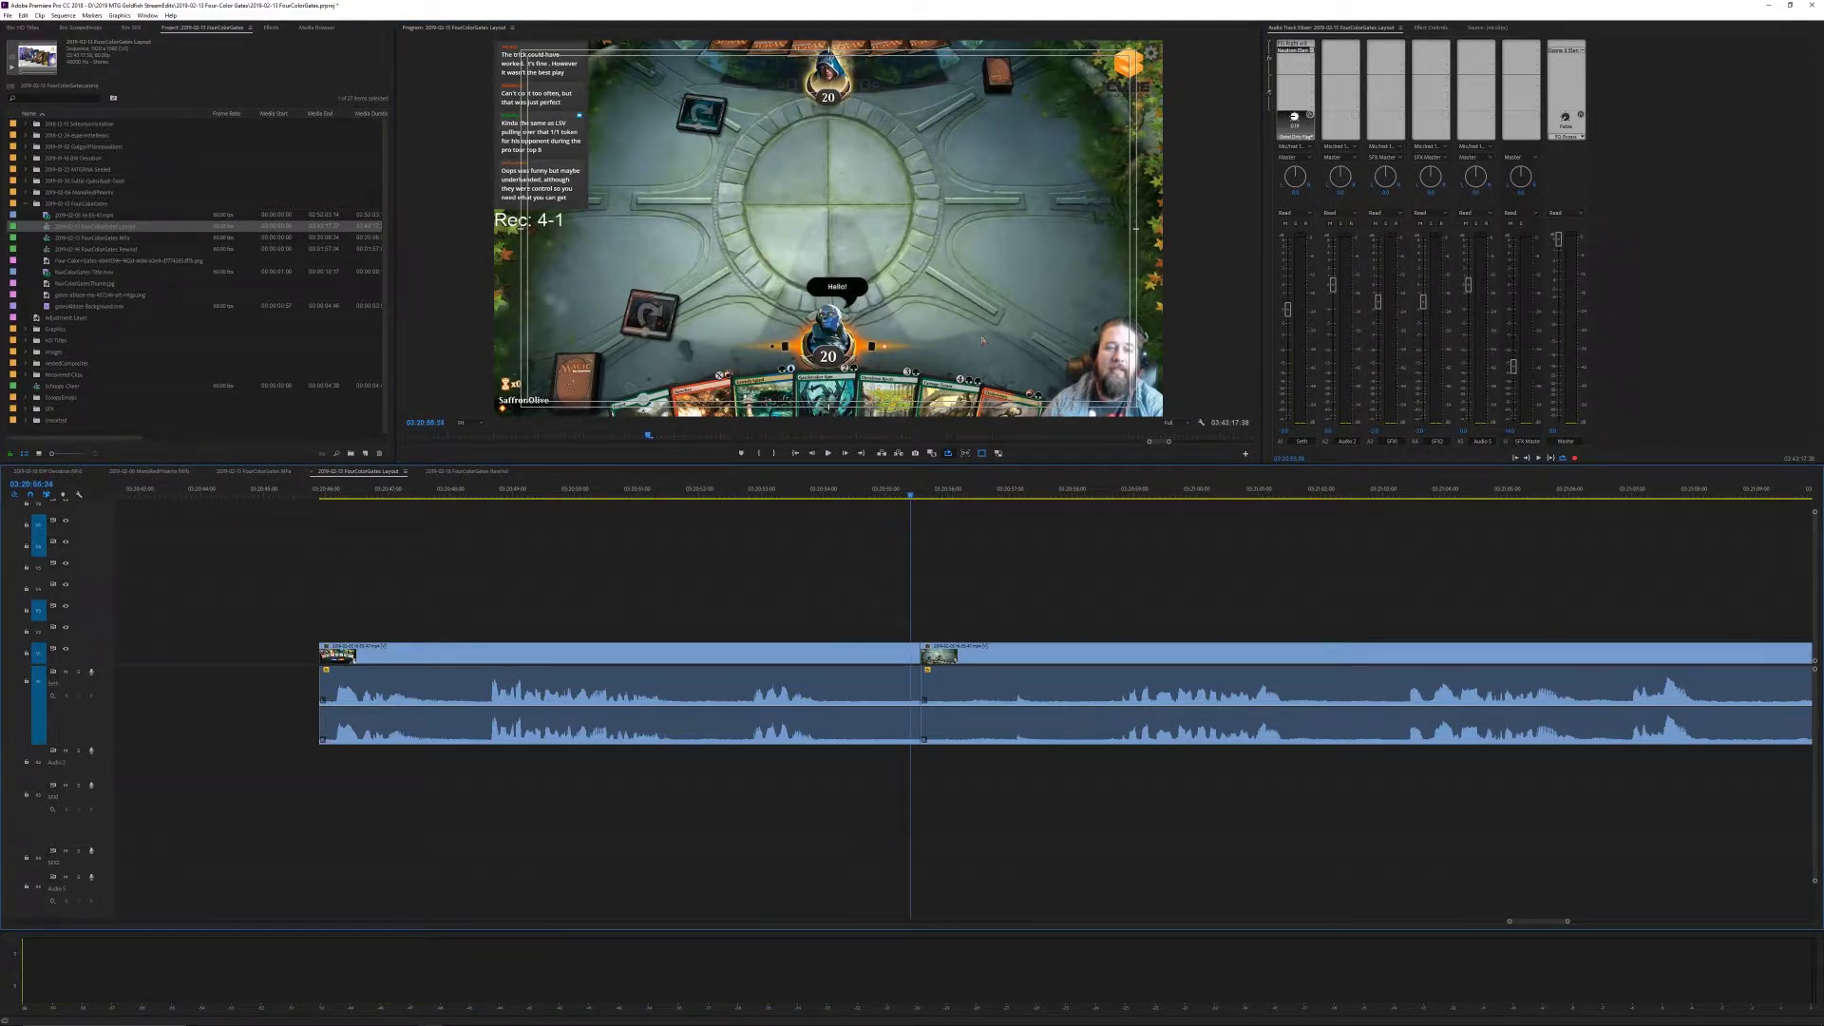
key(space)
key(minus)
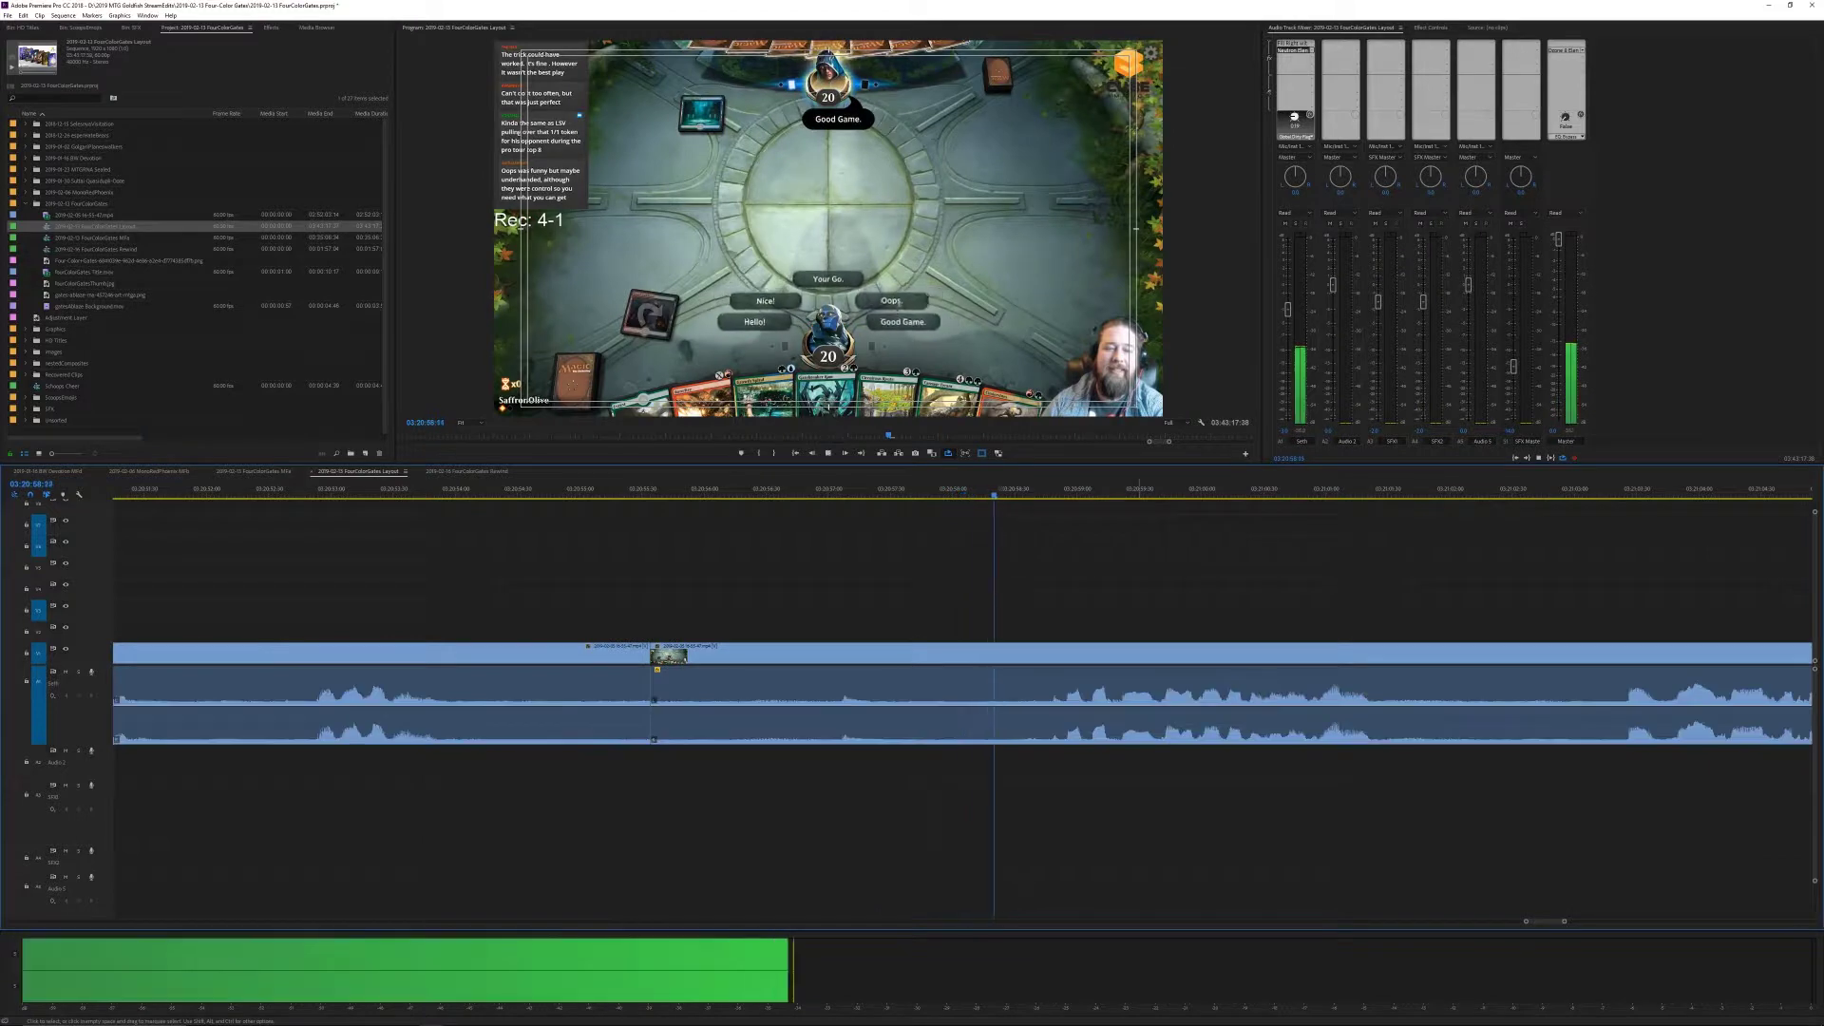
- Split the playing clip and ripple-trim the first idle stretches to the playhead with Q
key(minus)
key(equal)
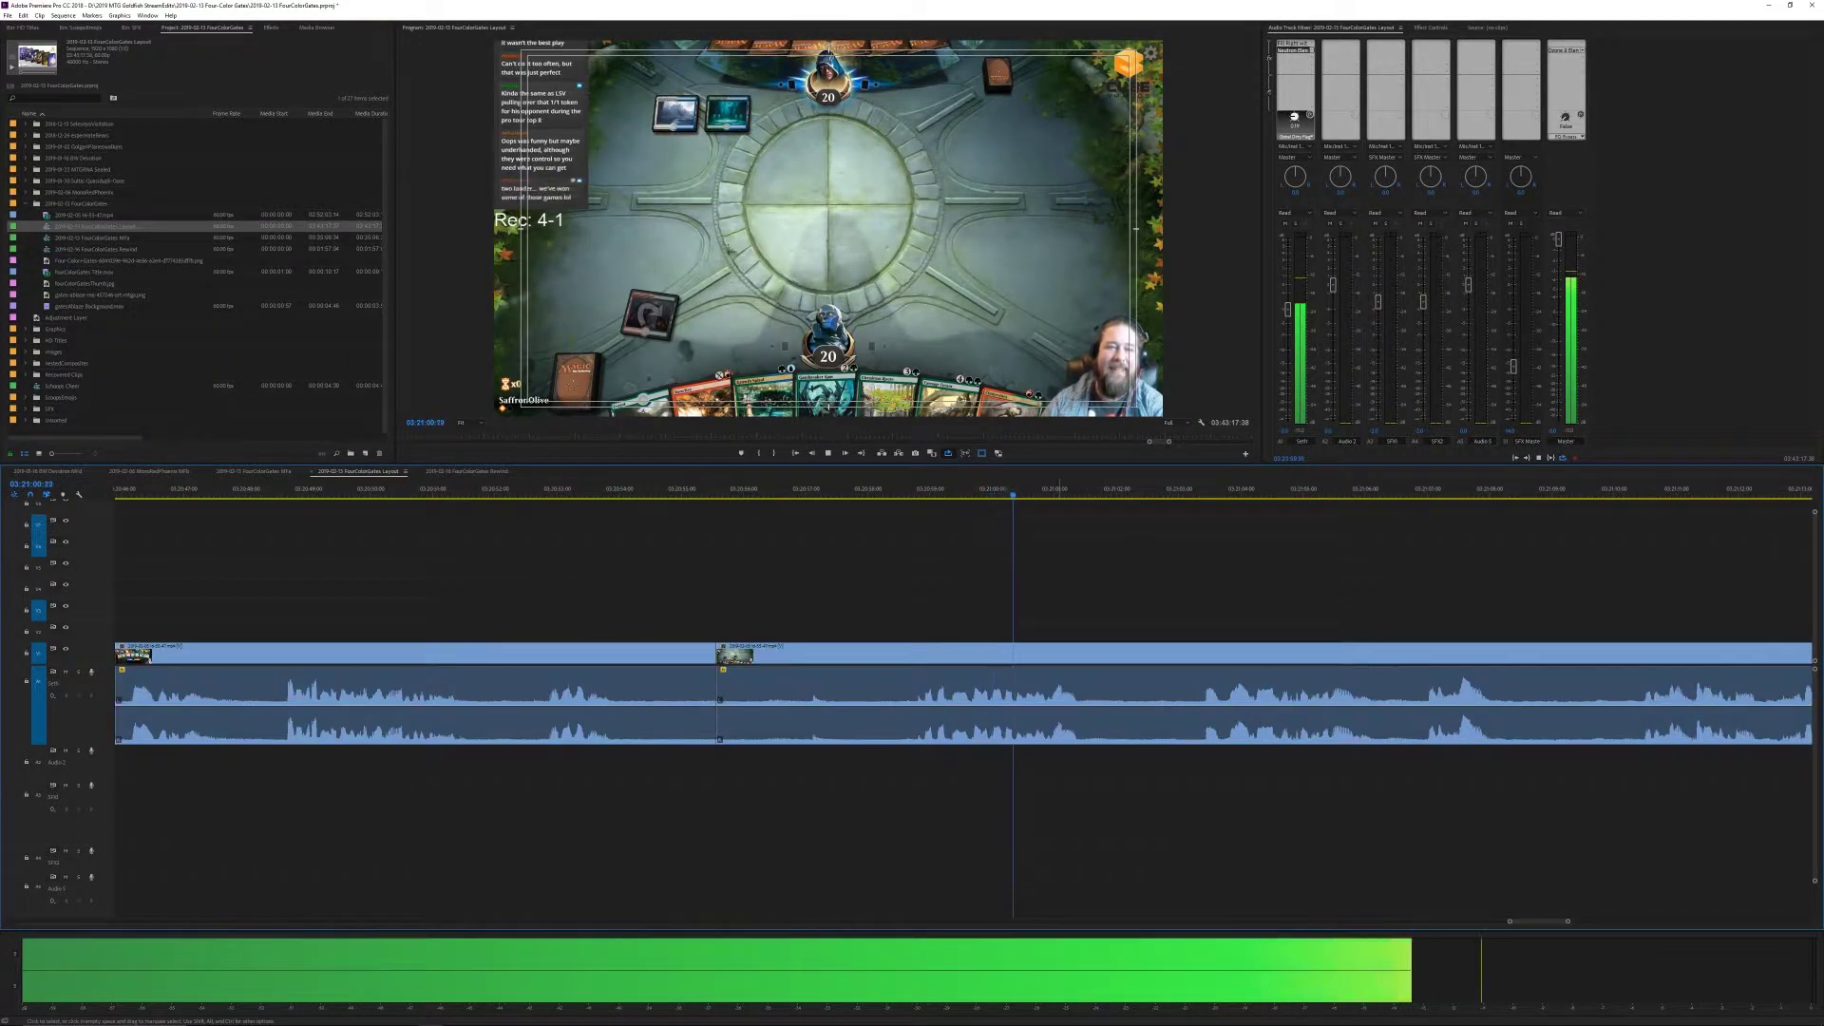
key(ctrl+k)
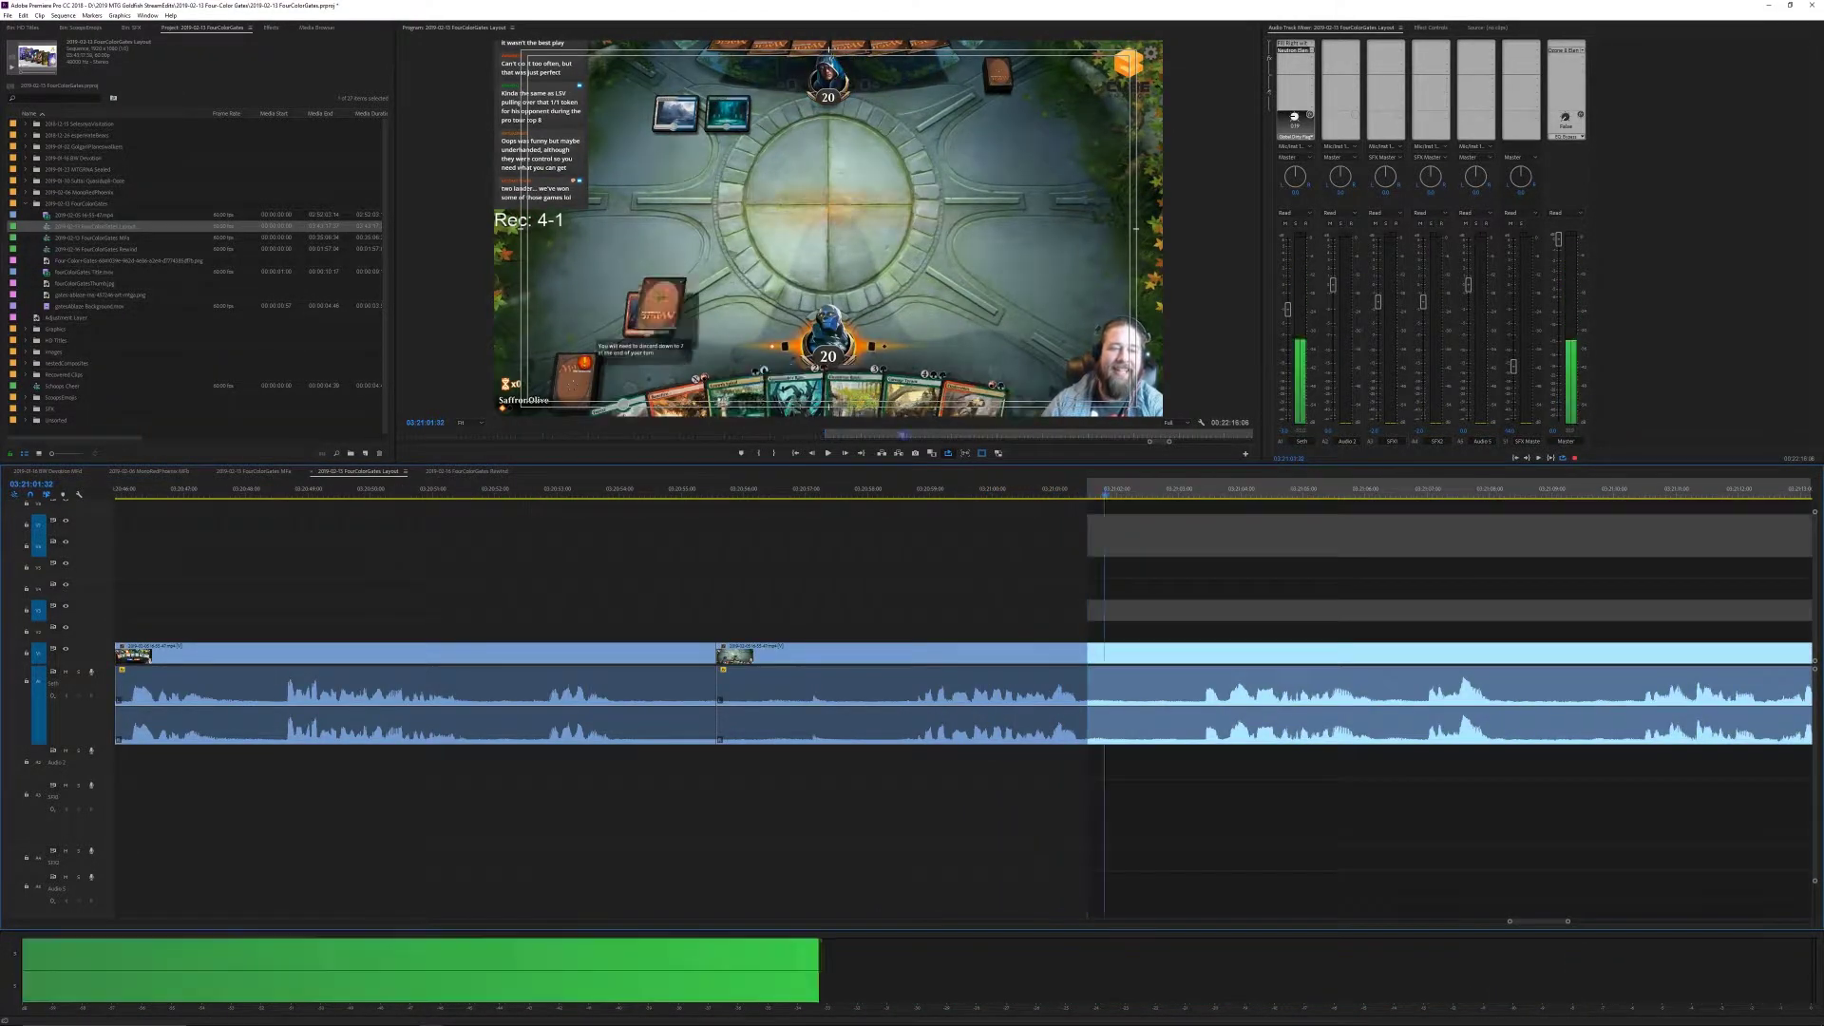
key(minus)
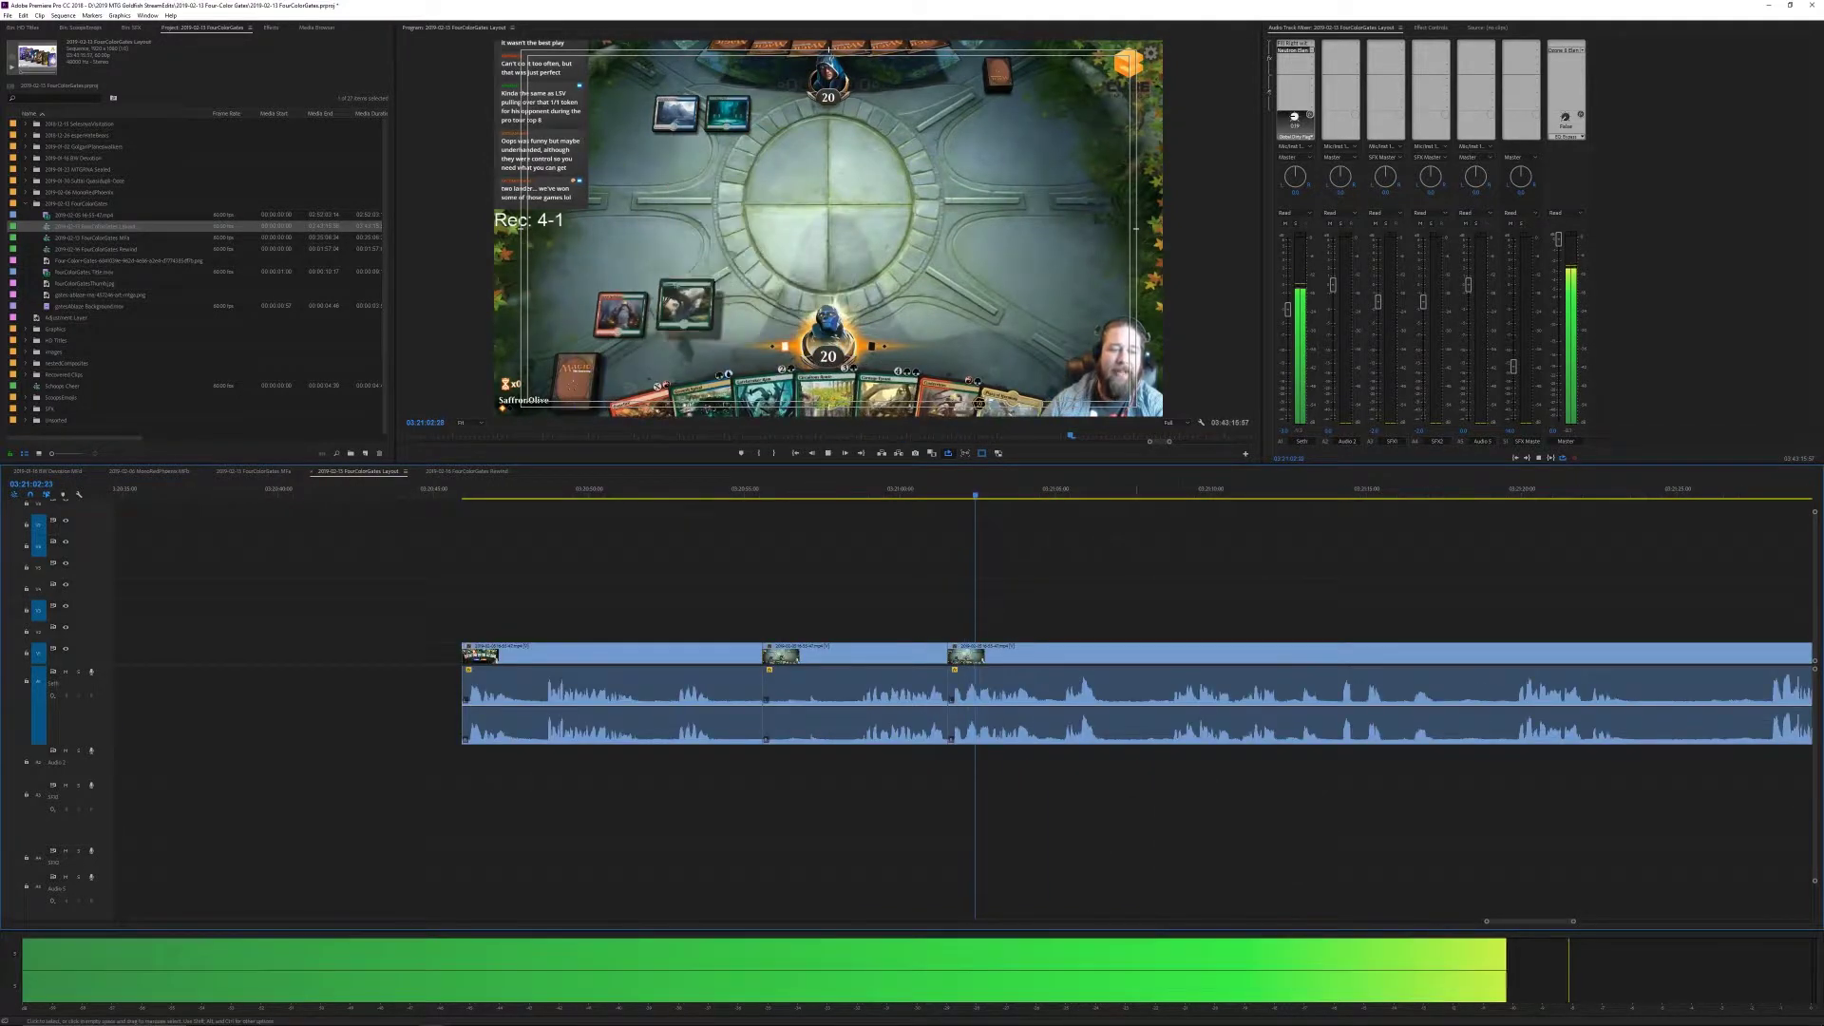
key(ctrl+k)
key(q)
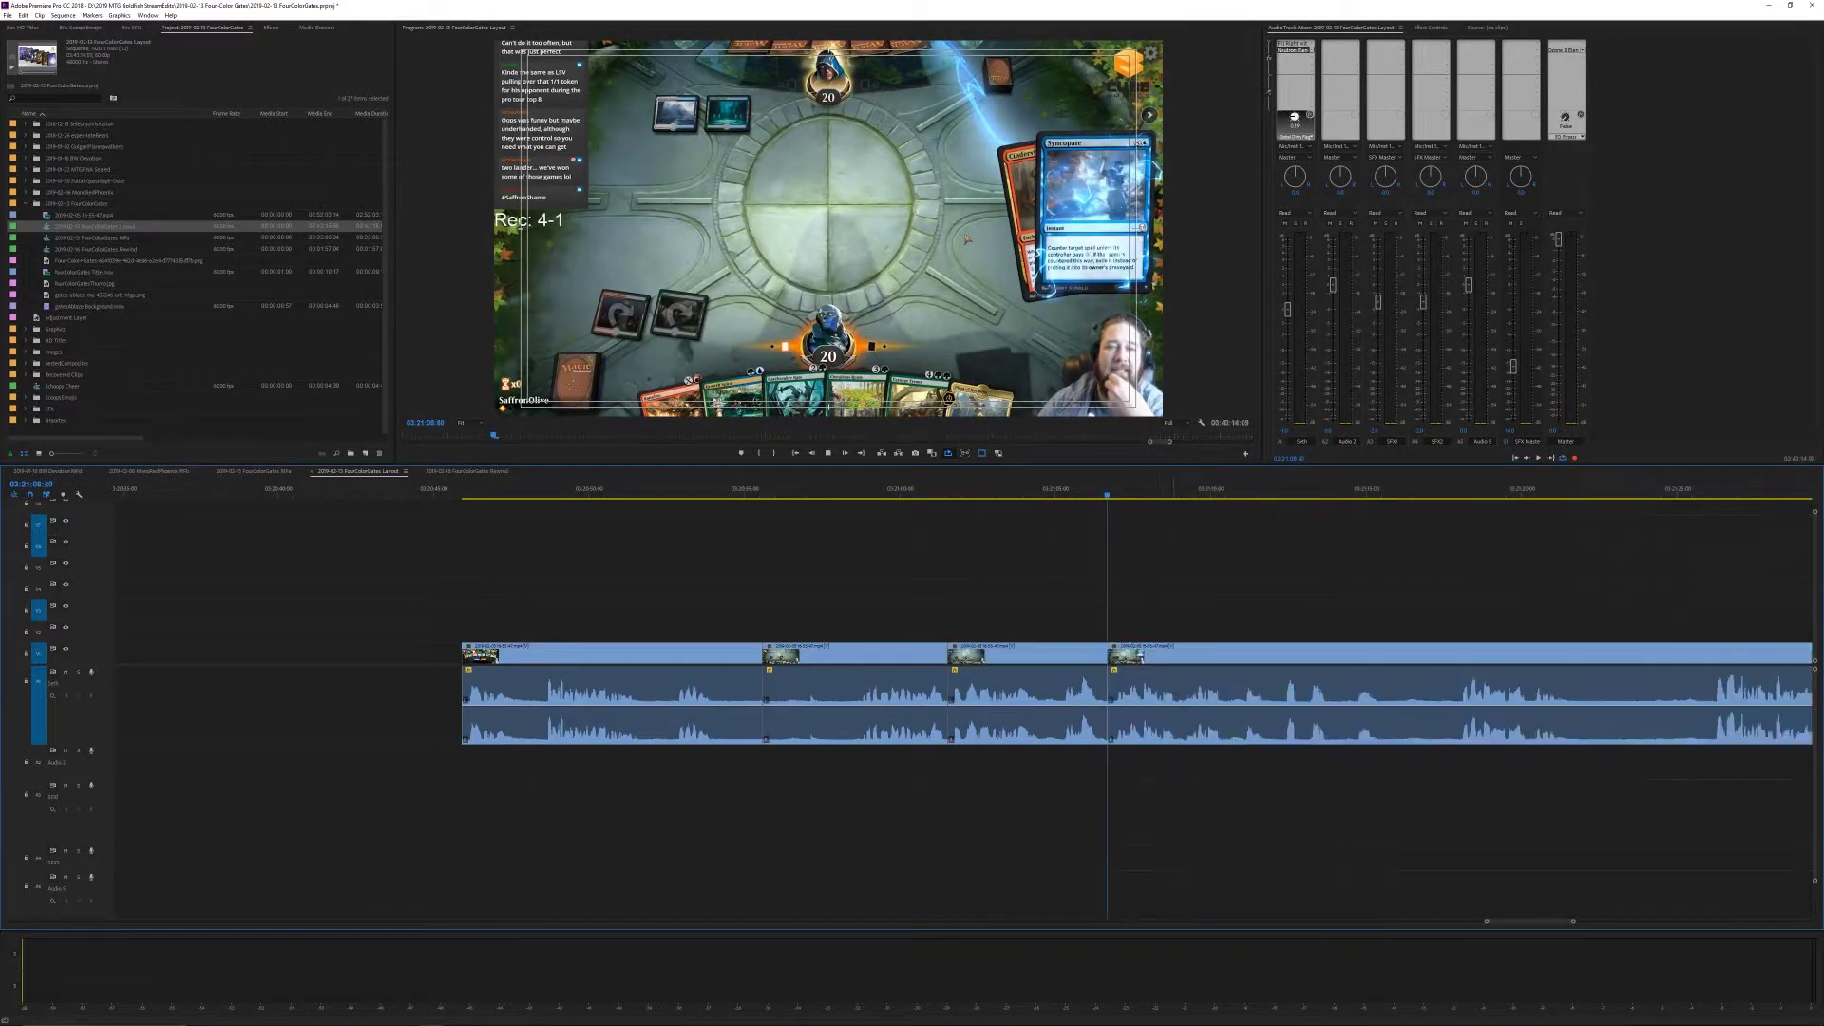
key(q)
key(ctrl+k)
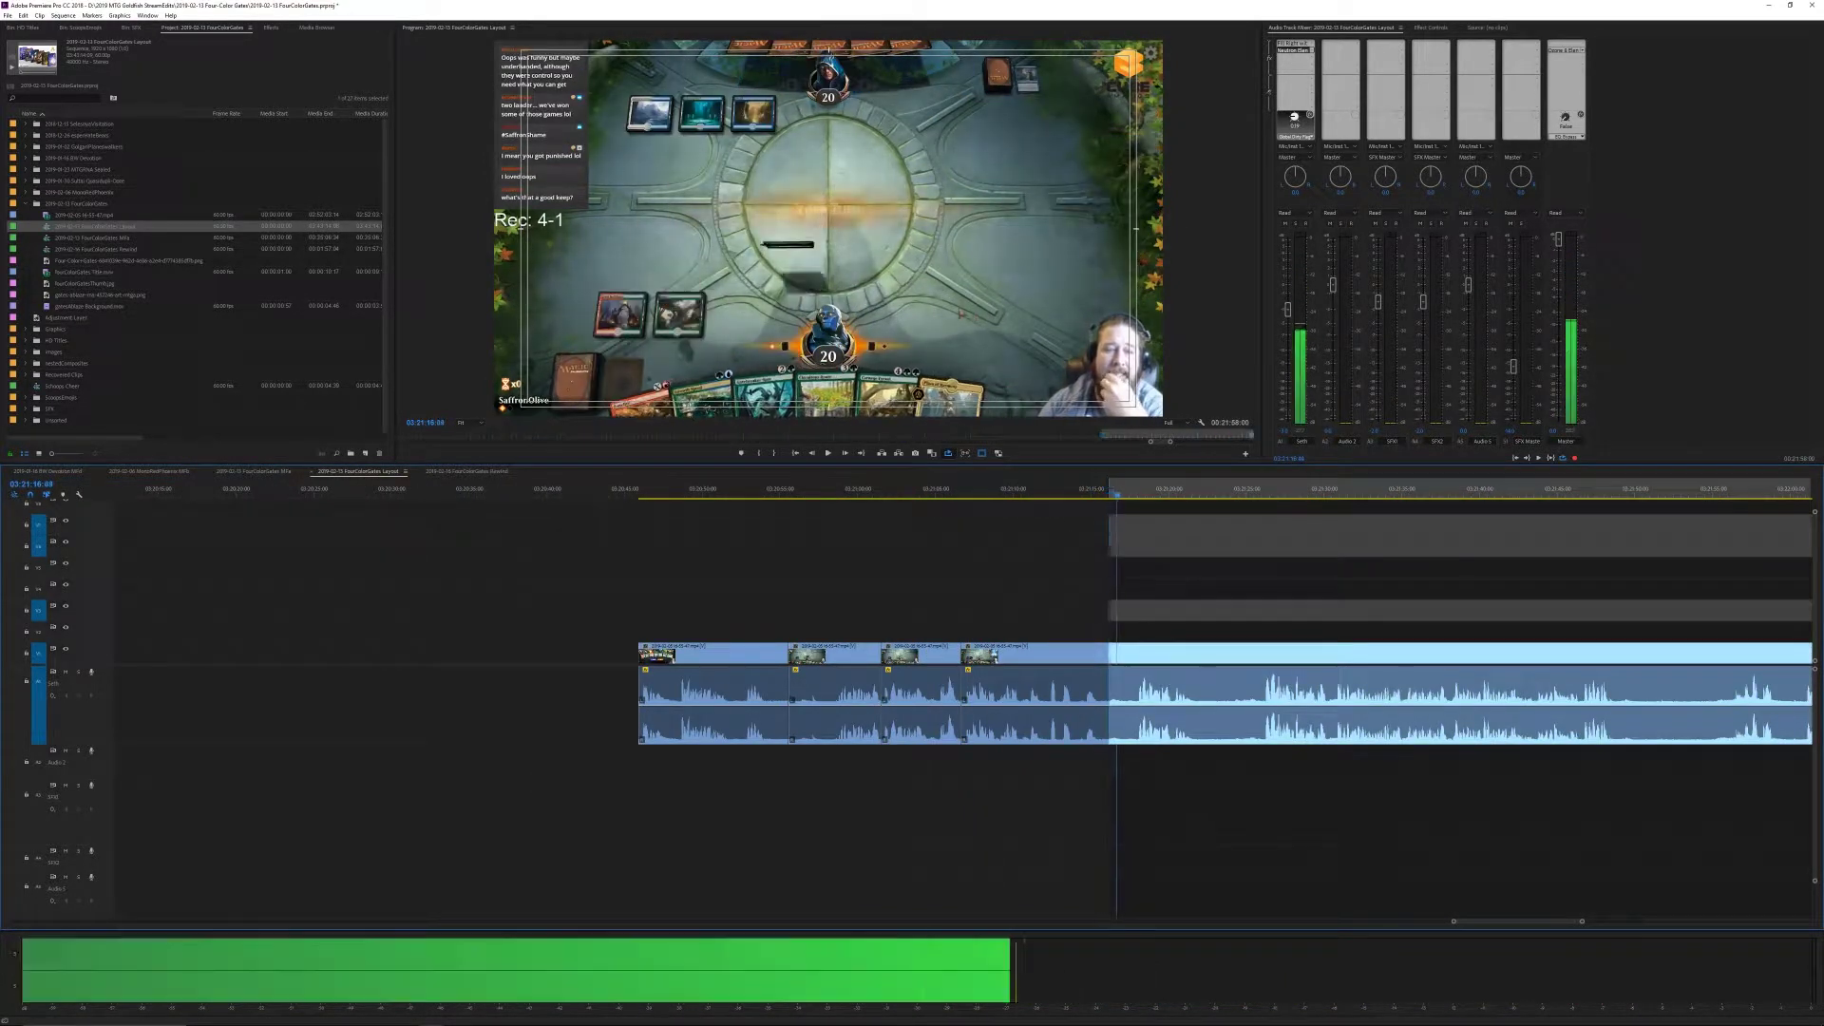
- Cut out the next pauses with split-and-trim pairs, zooming in for finer cuts
key(equal)
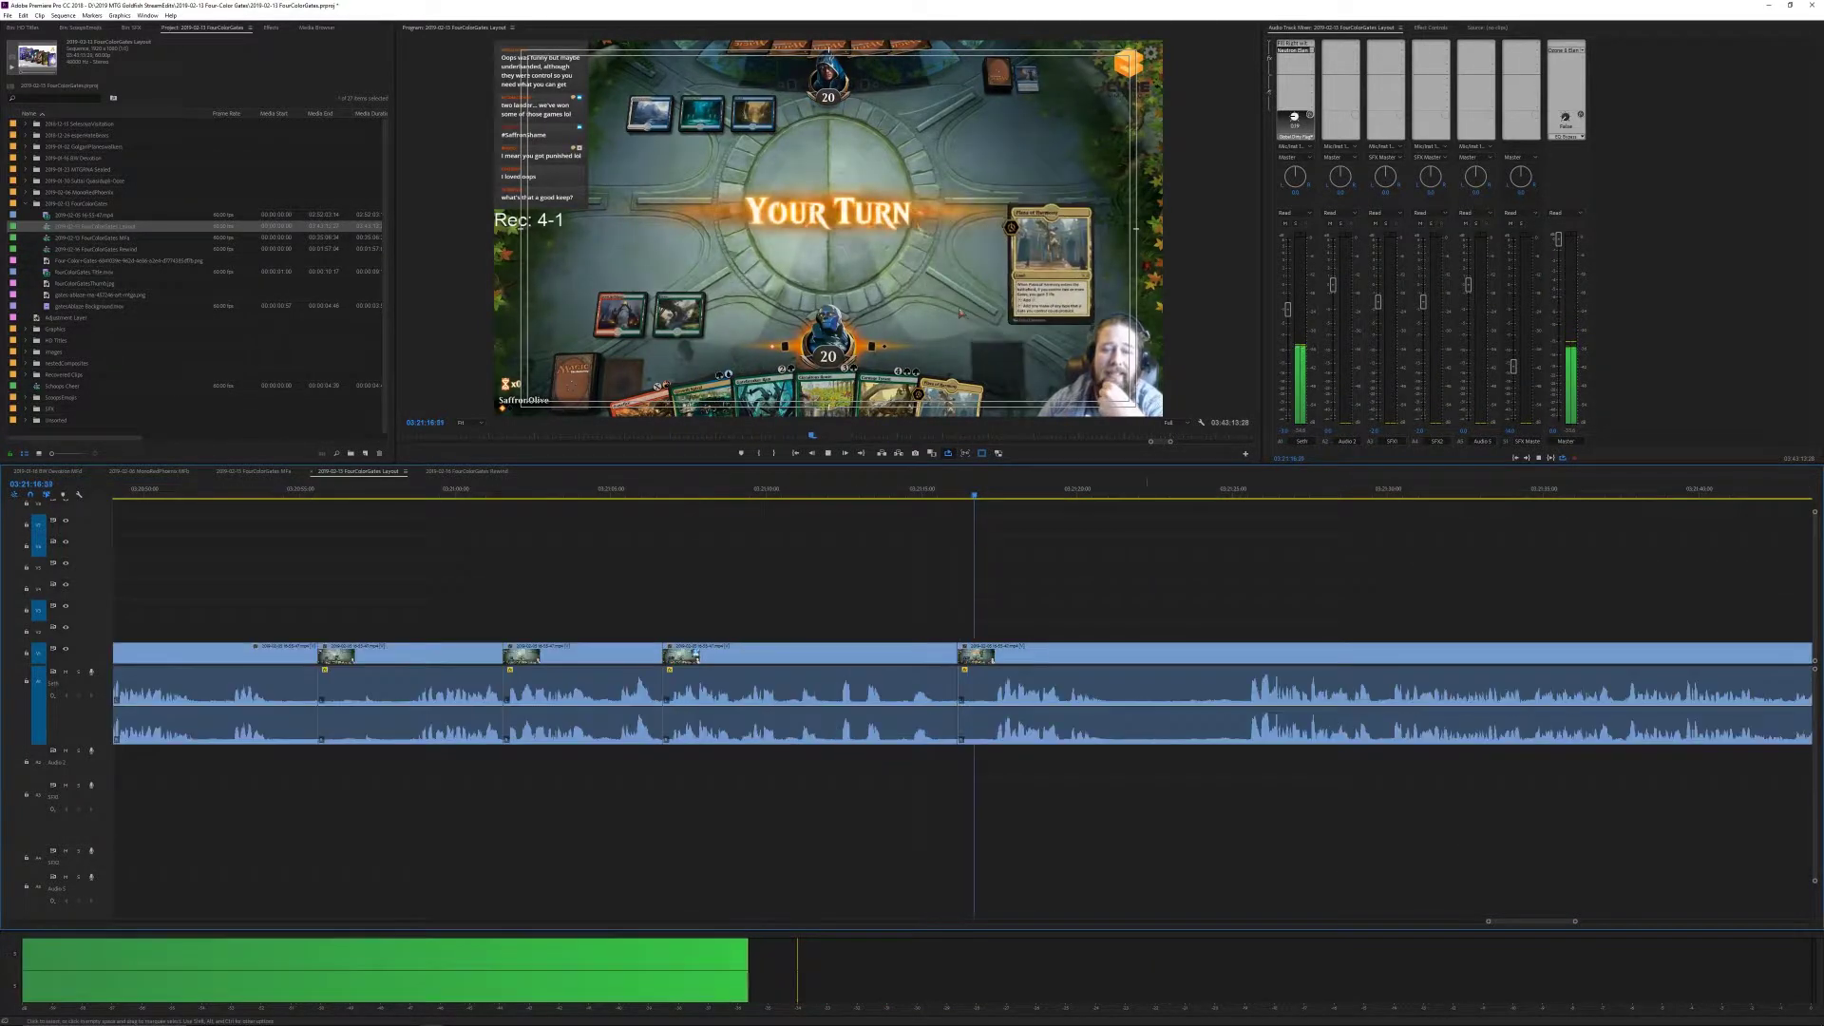
key(ctrl+k)
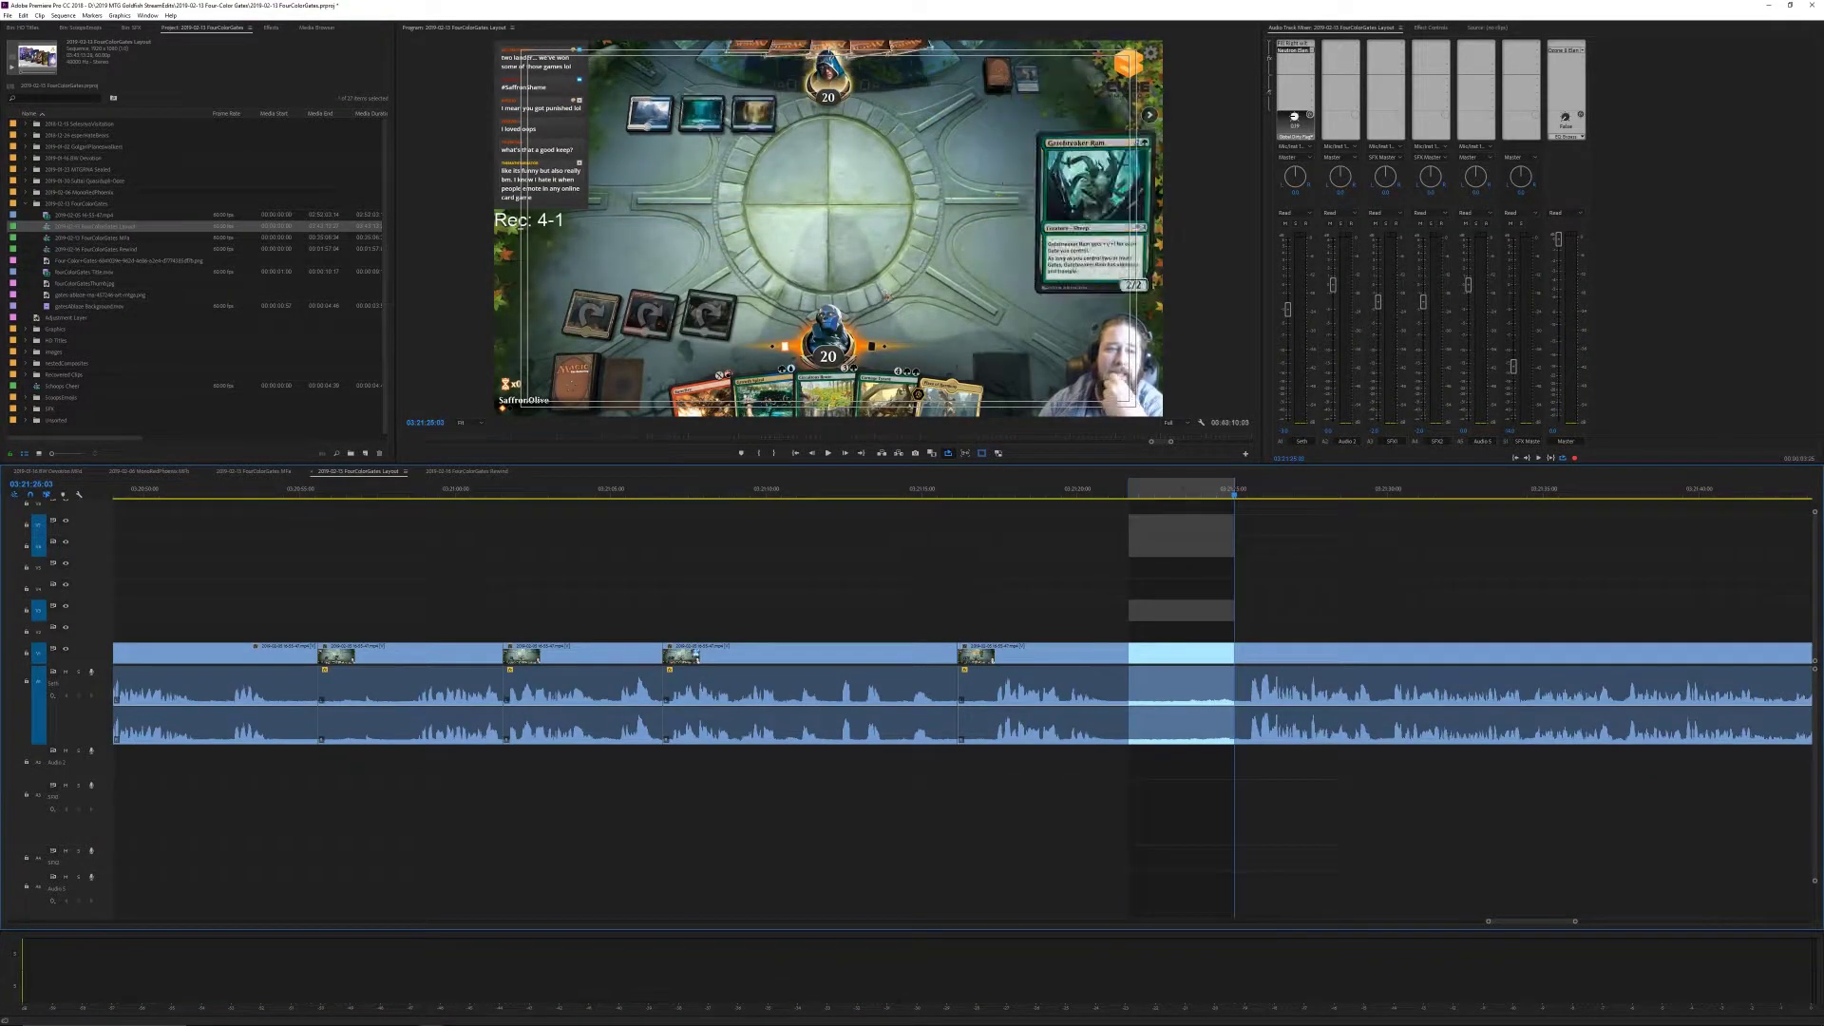
key(q)
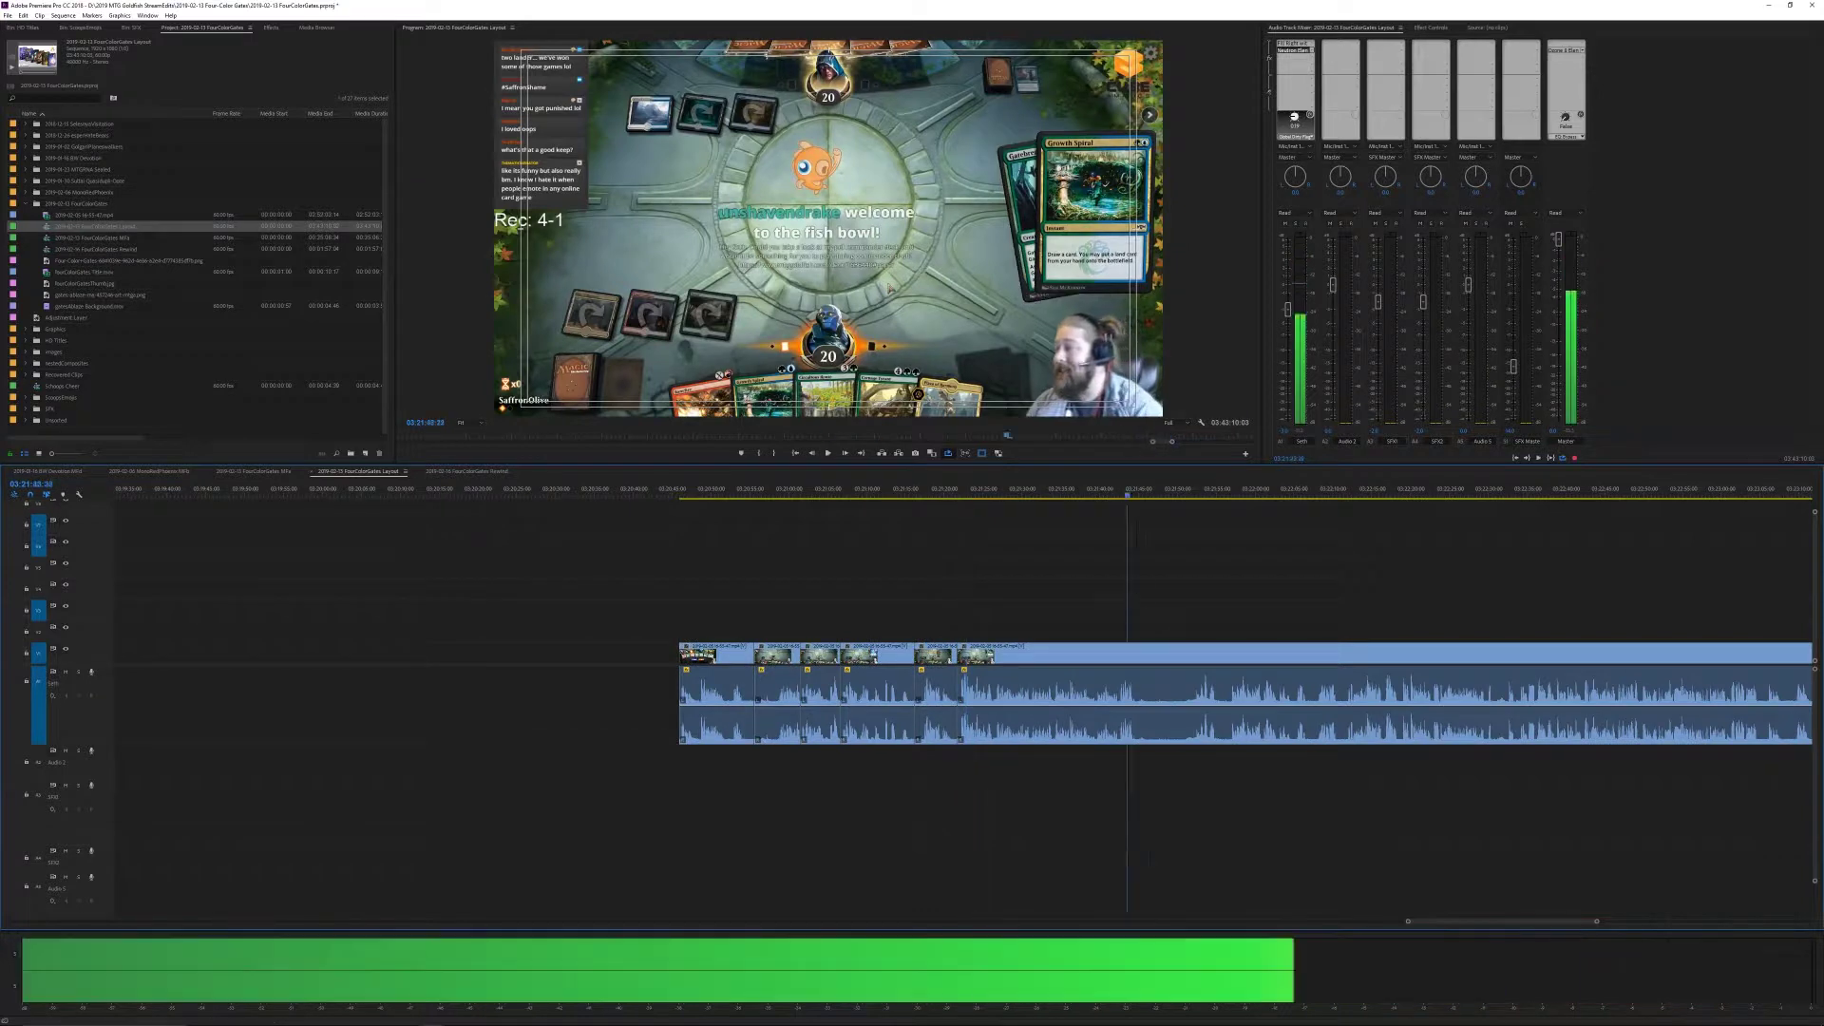
key(ctrl+k)
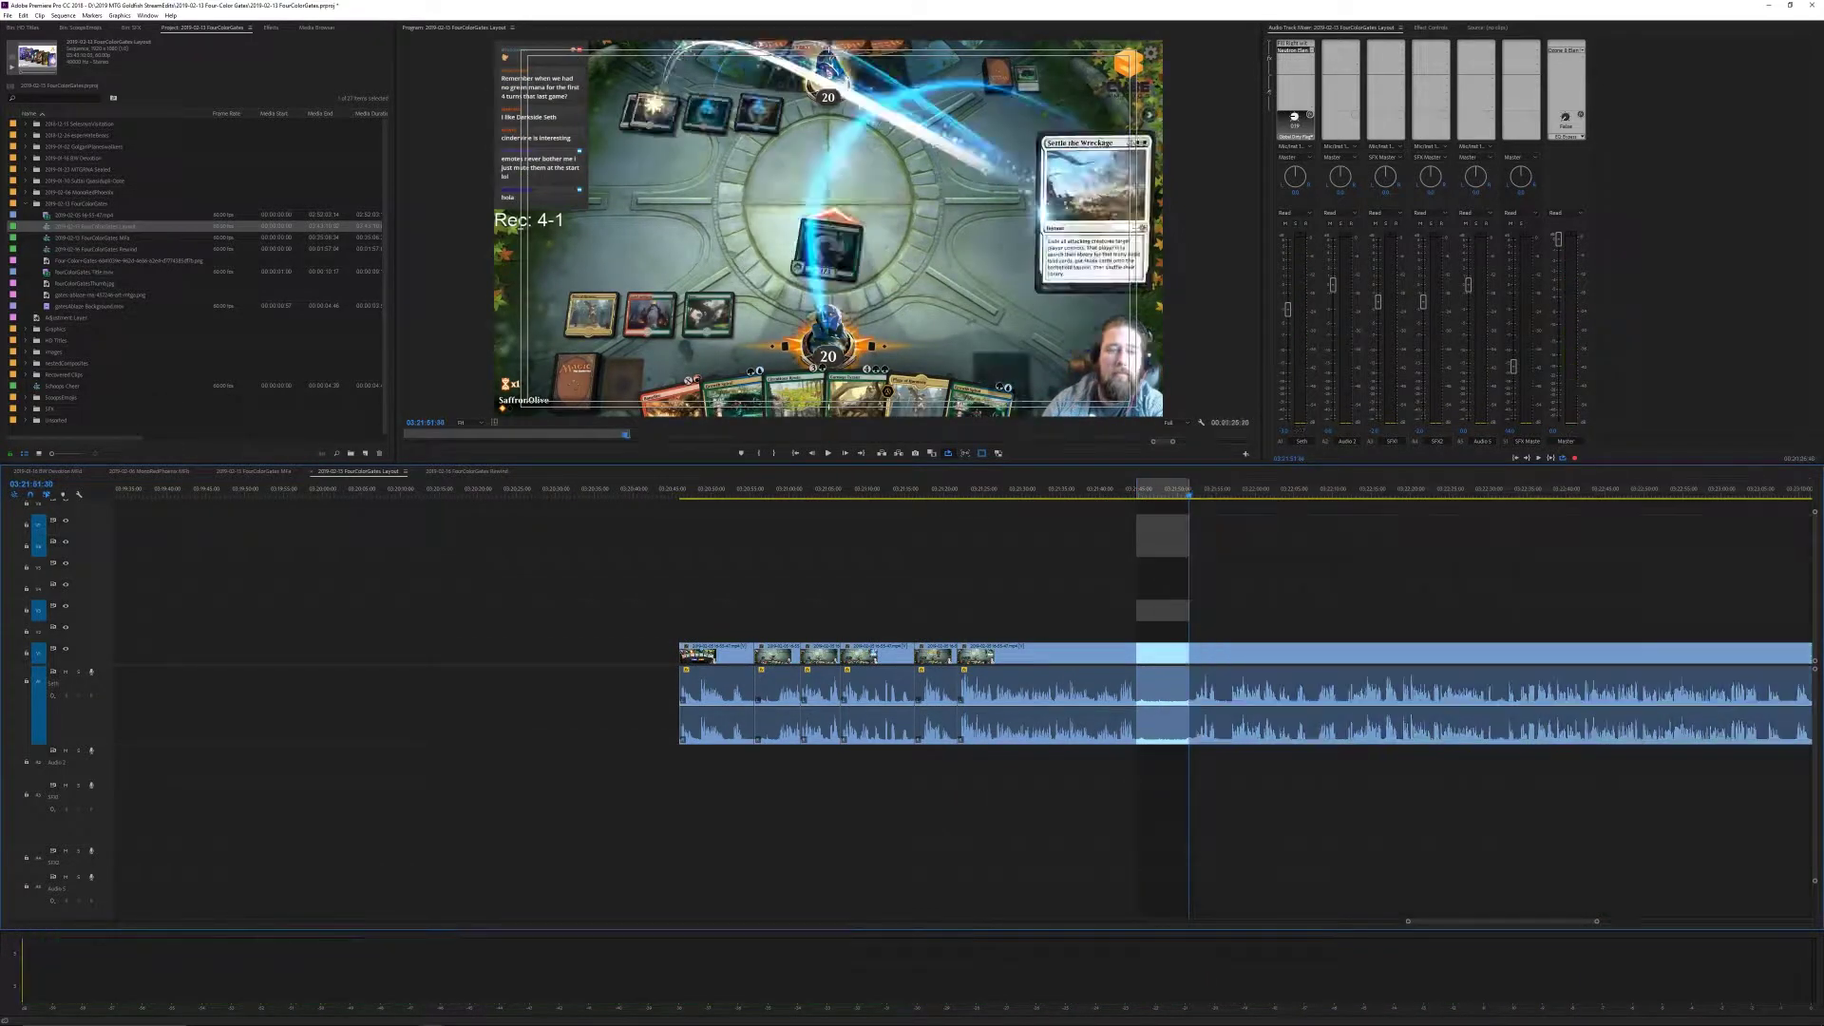
key(q)
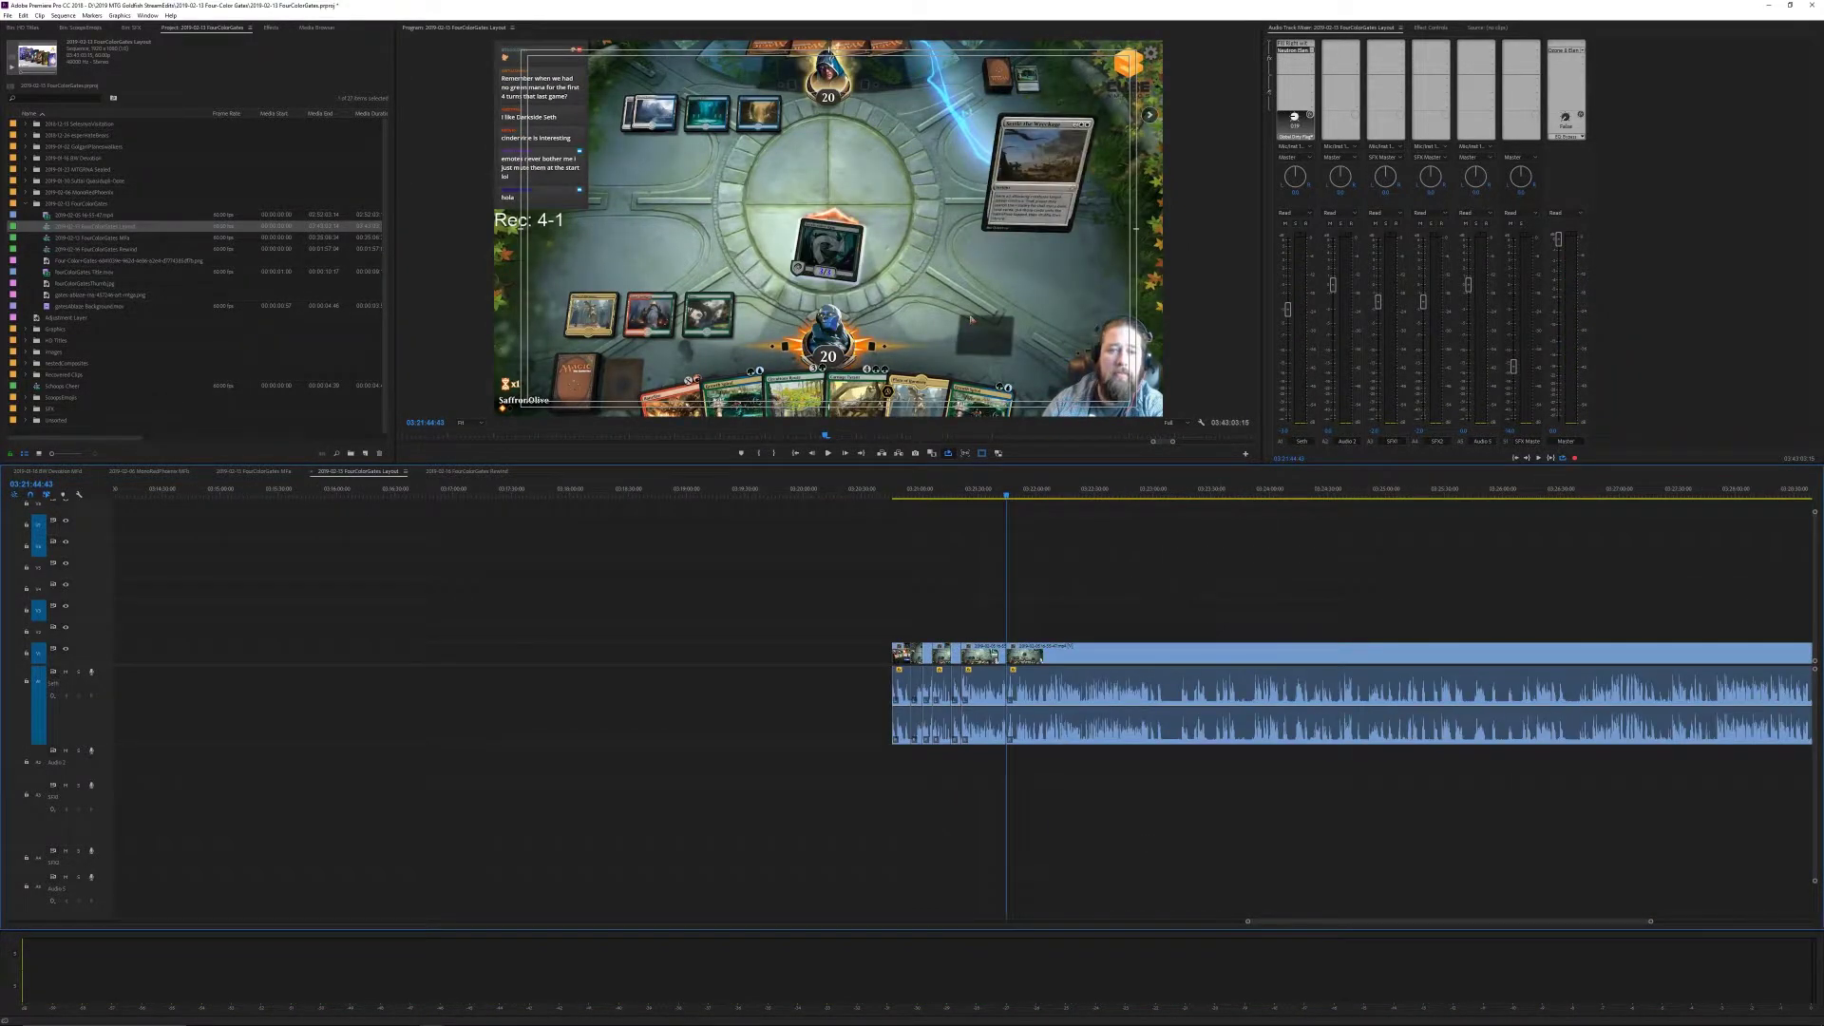
key(equal)
key(ctrl+k)
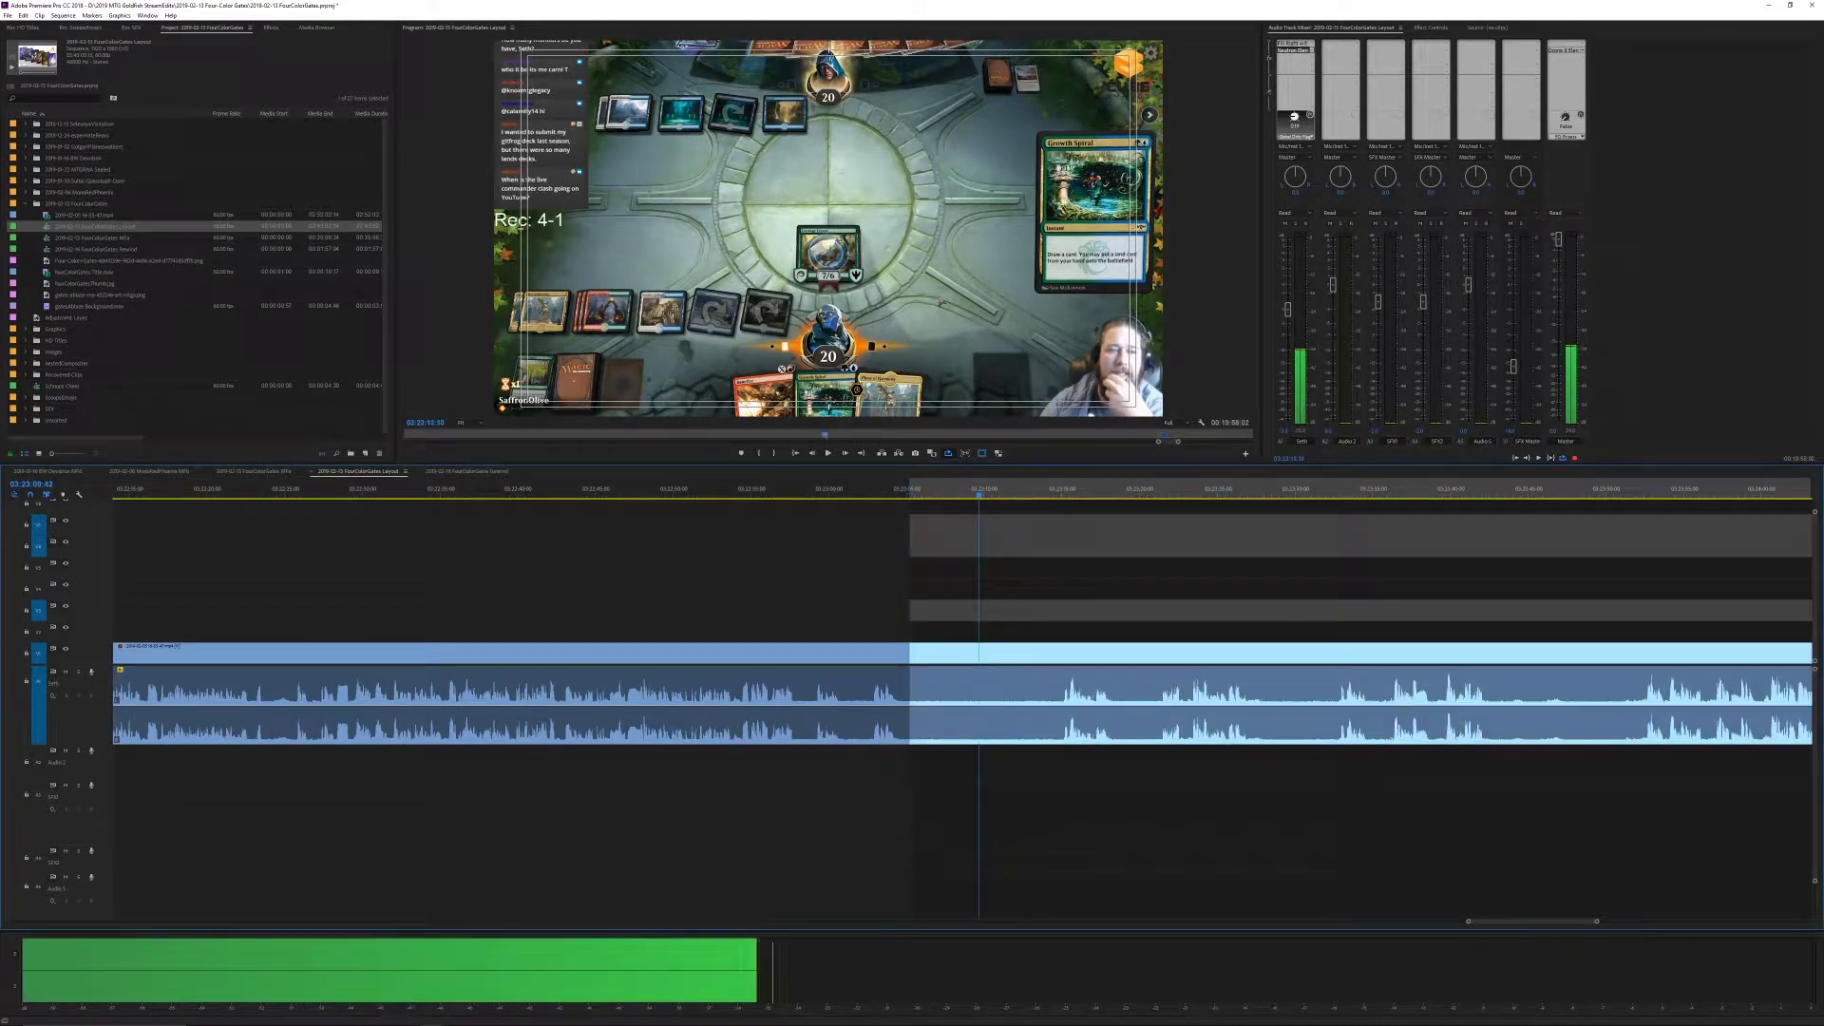
key(q)
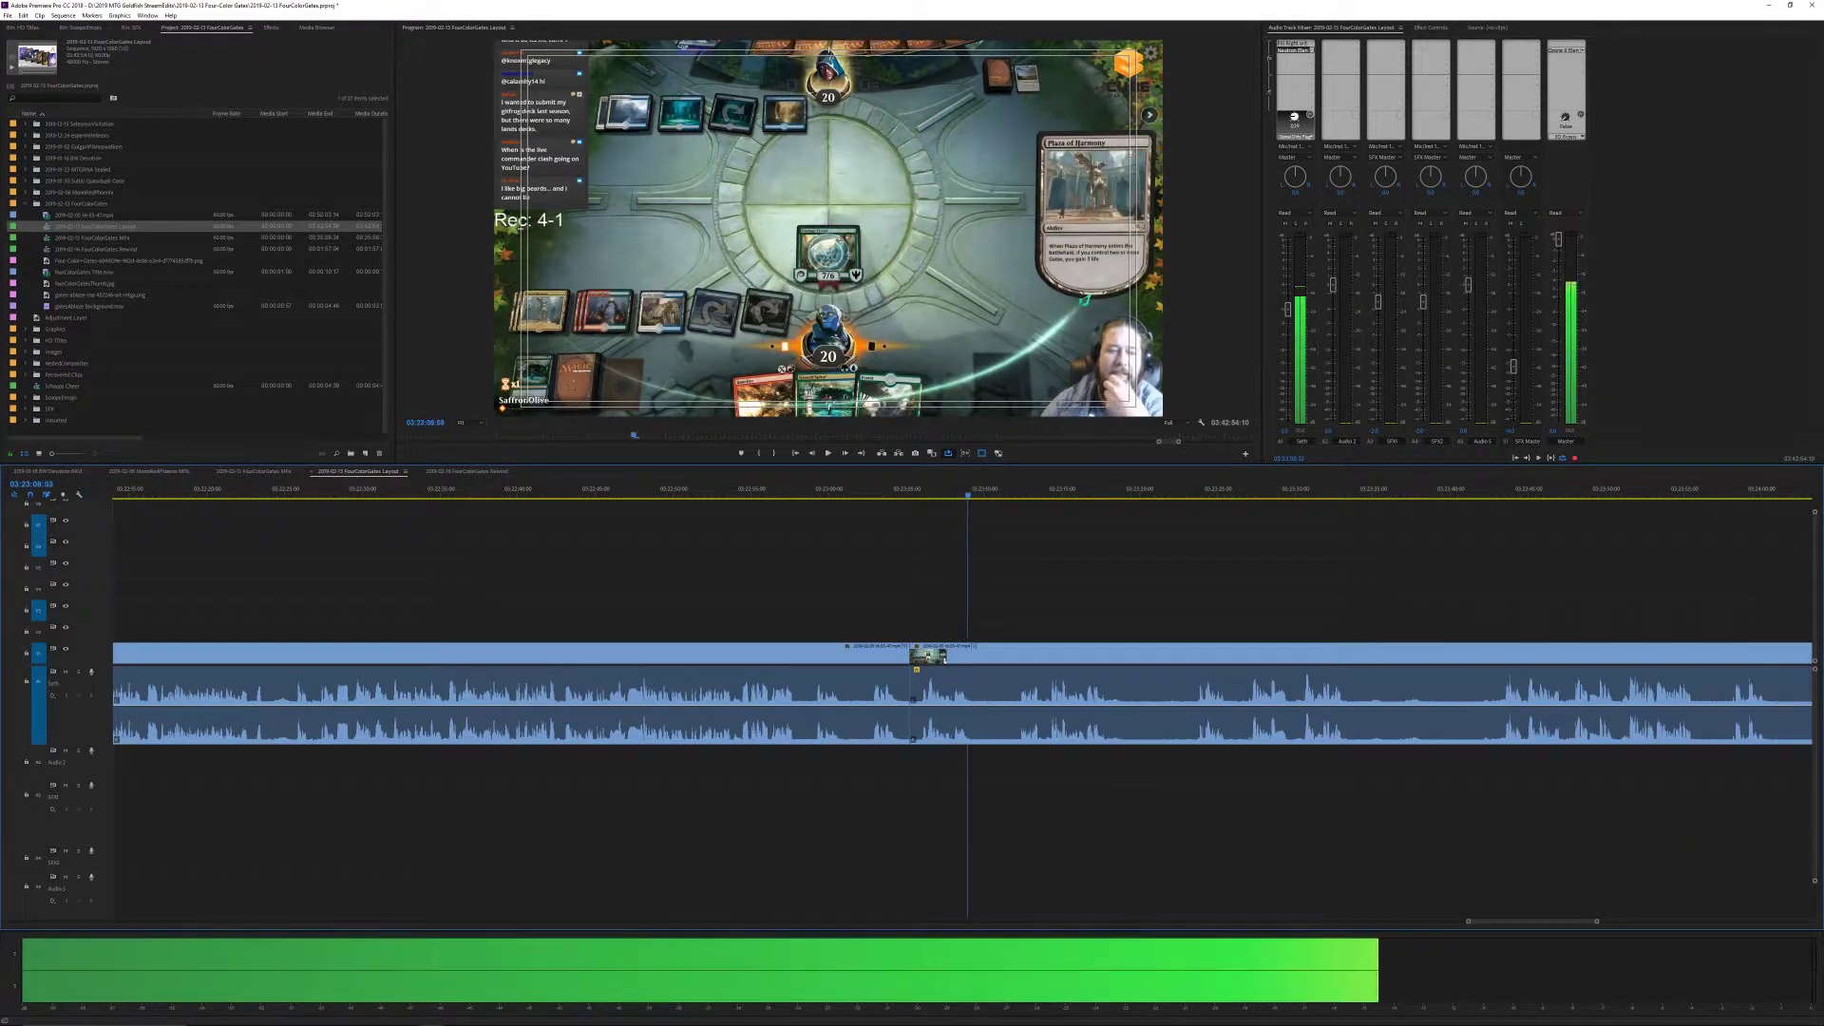
- Remove three more lulls with further split-and-trim pairs across the opening turns
key(ctrl+k)
key(q)
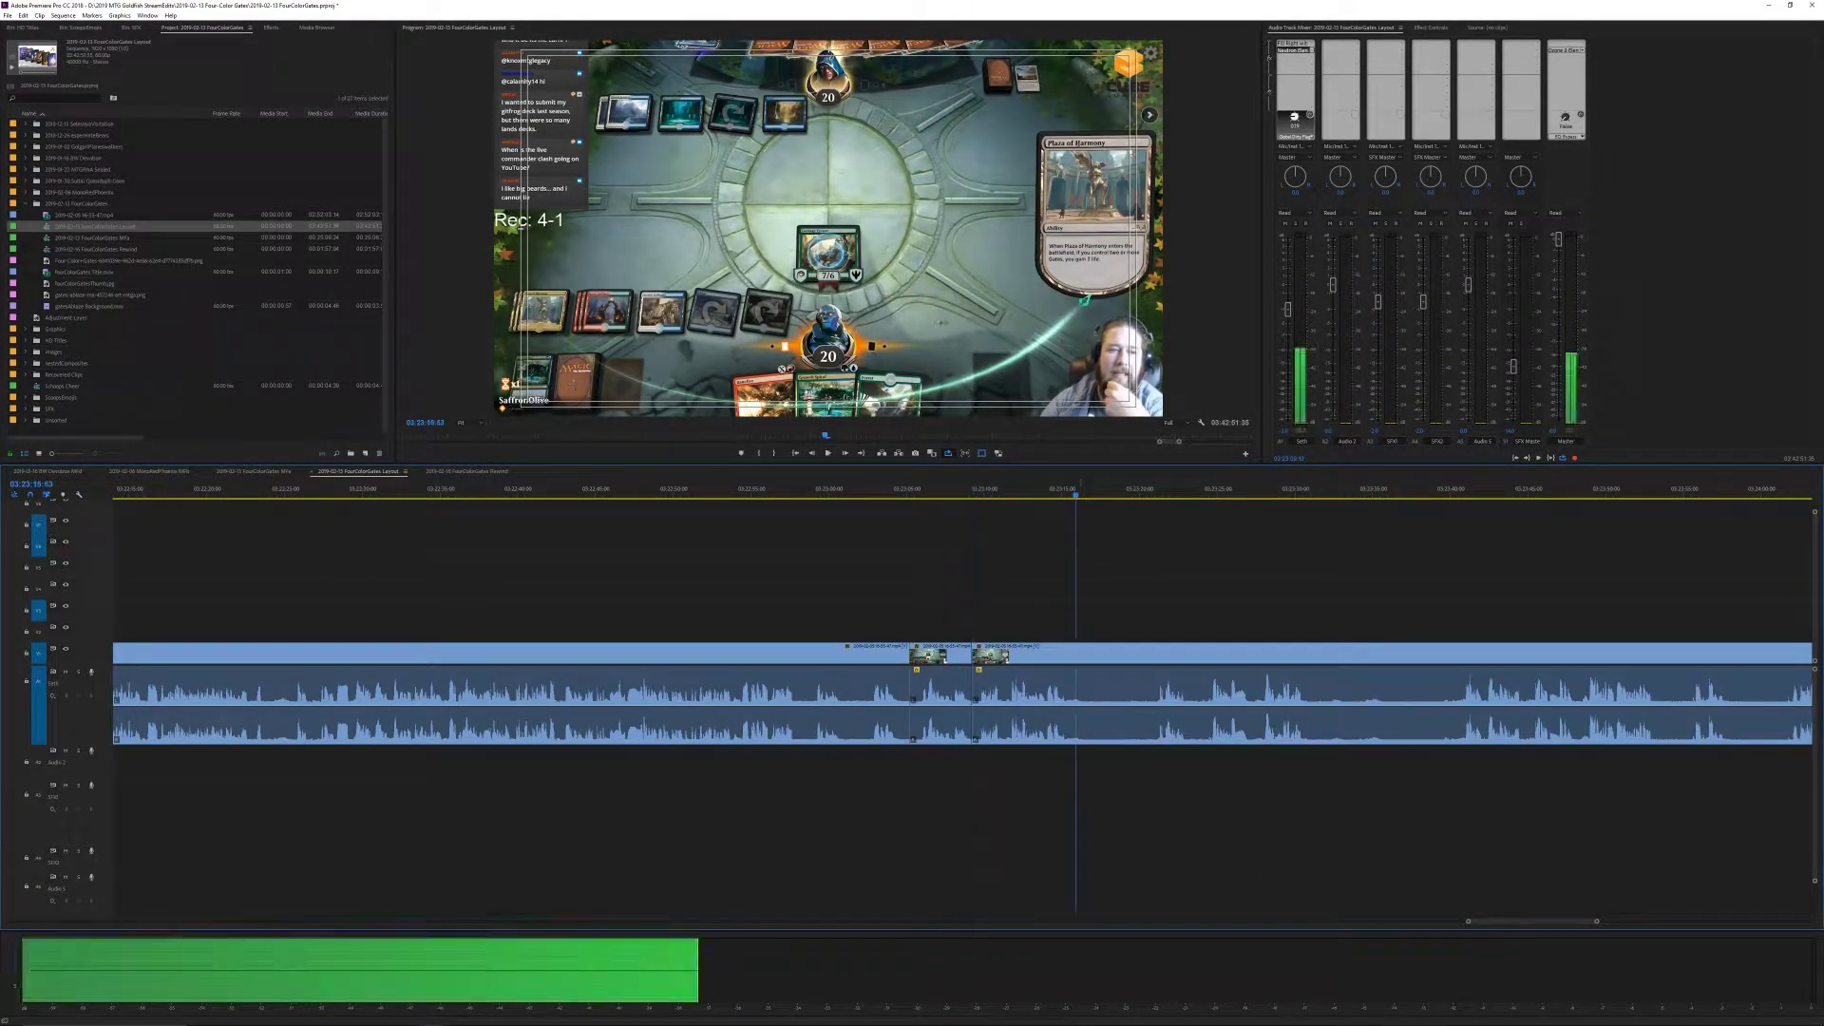
key(ctrl+k)
key(q)
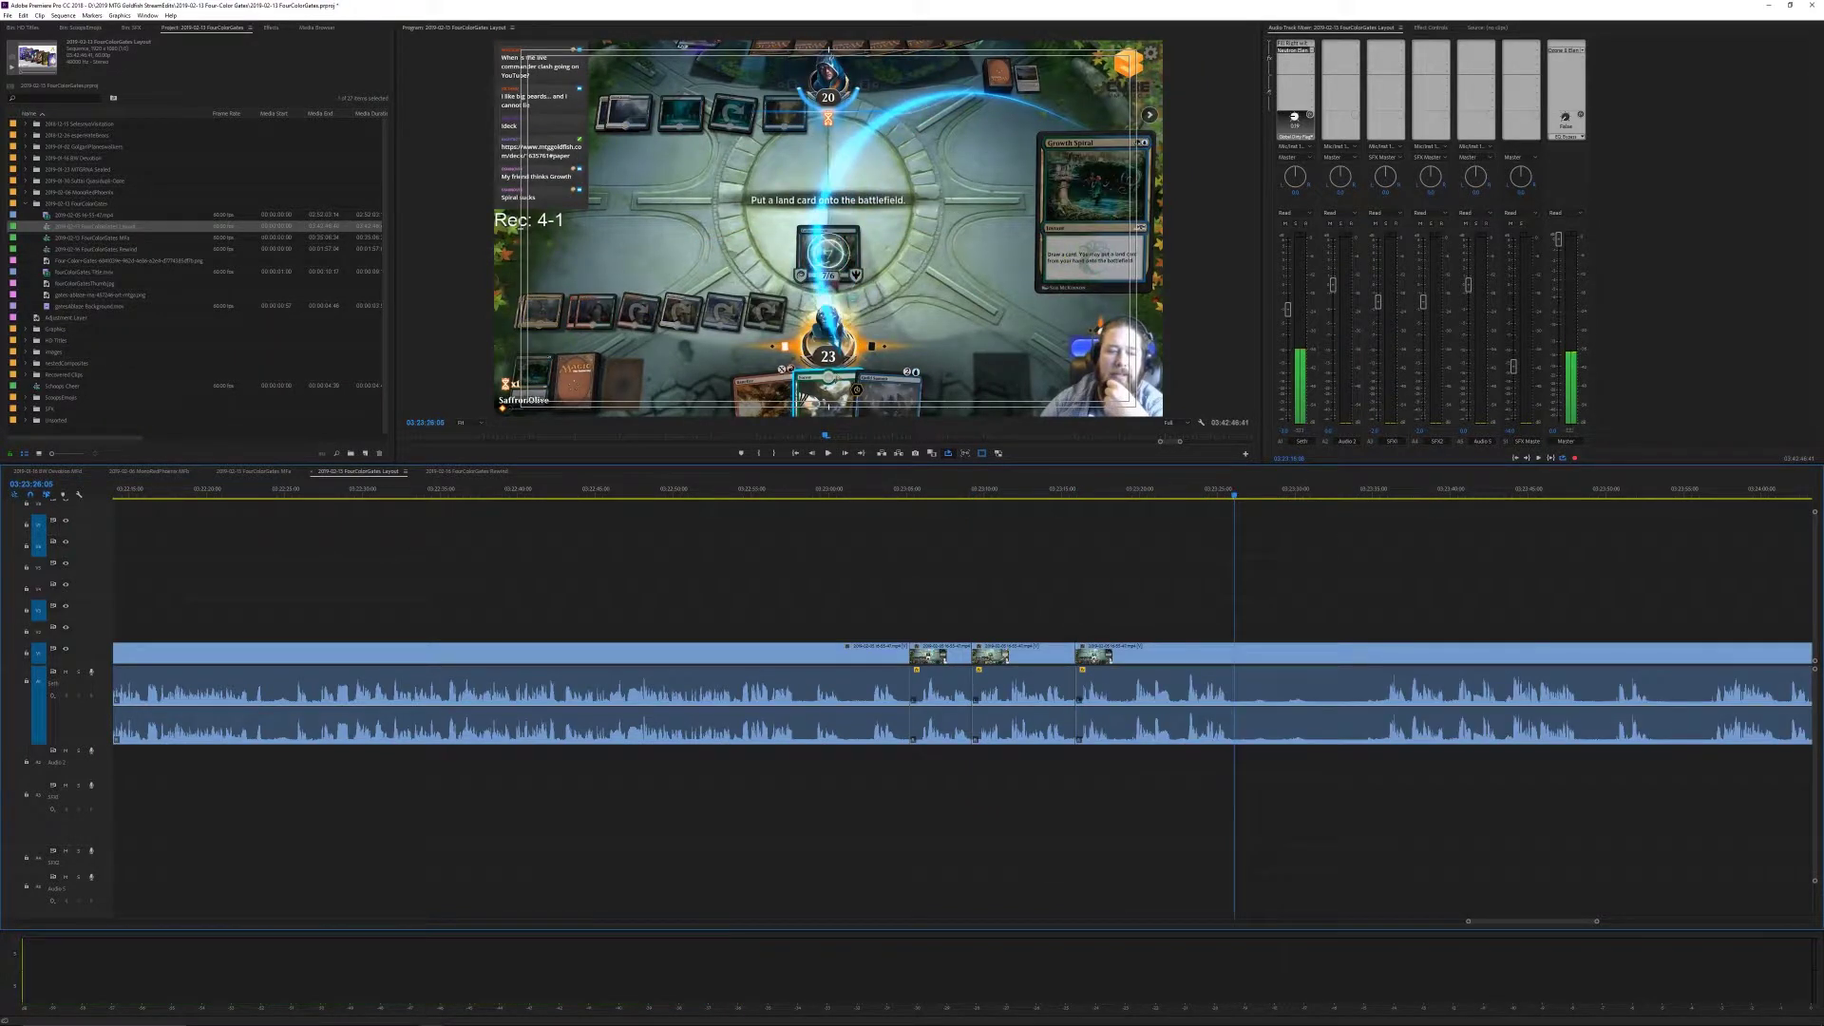
key(ctrl+k)
key(q)
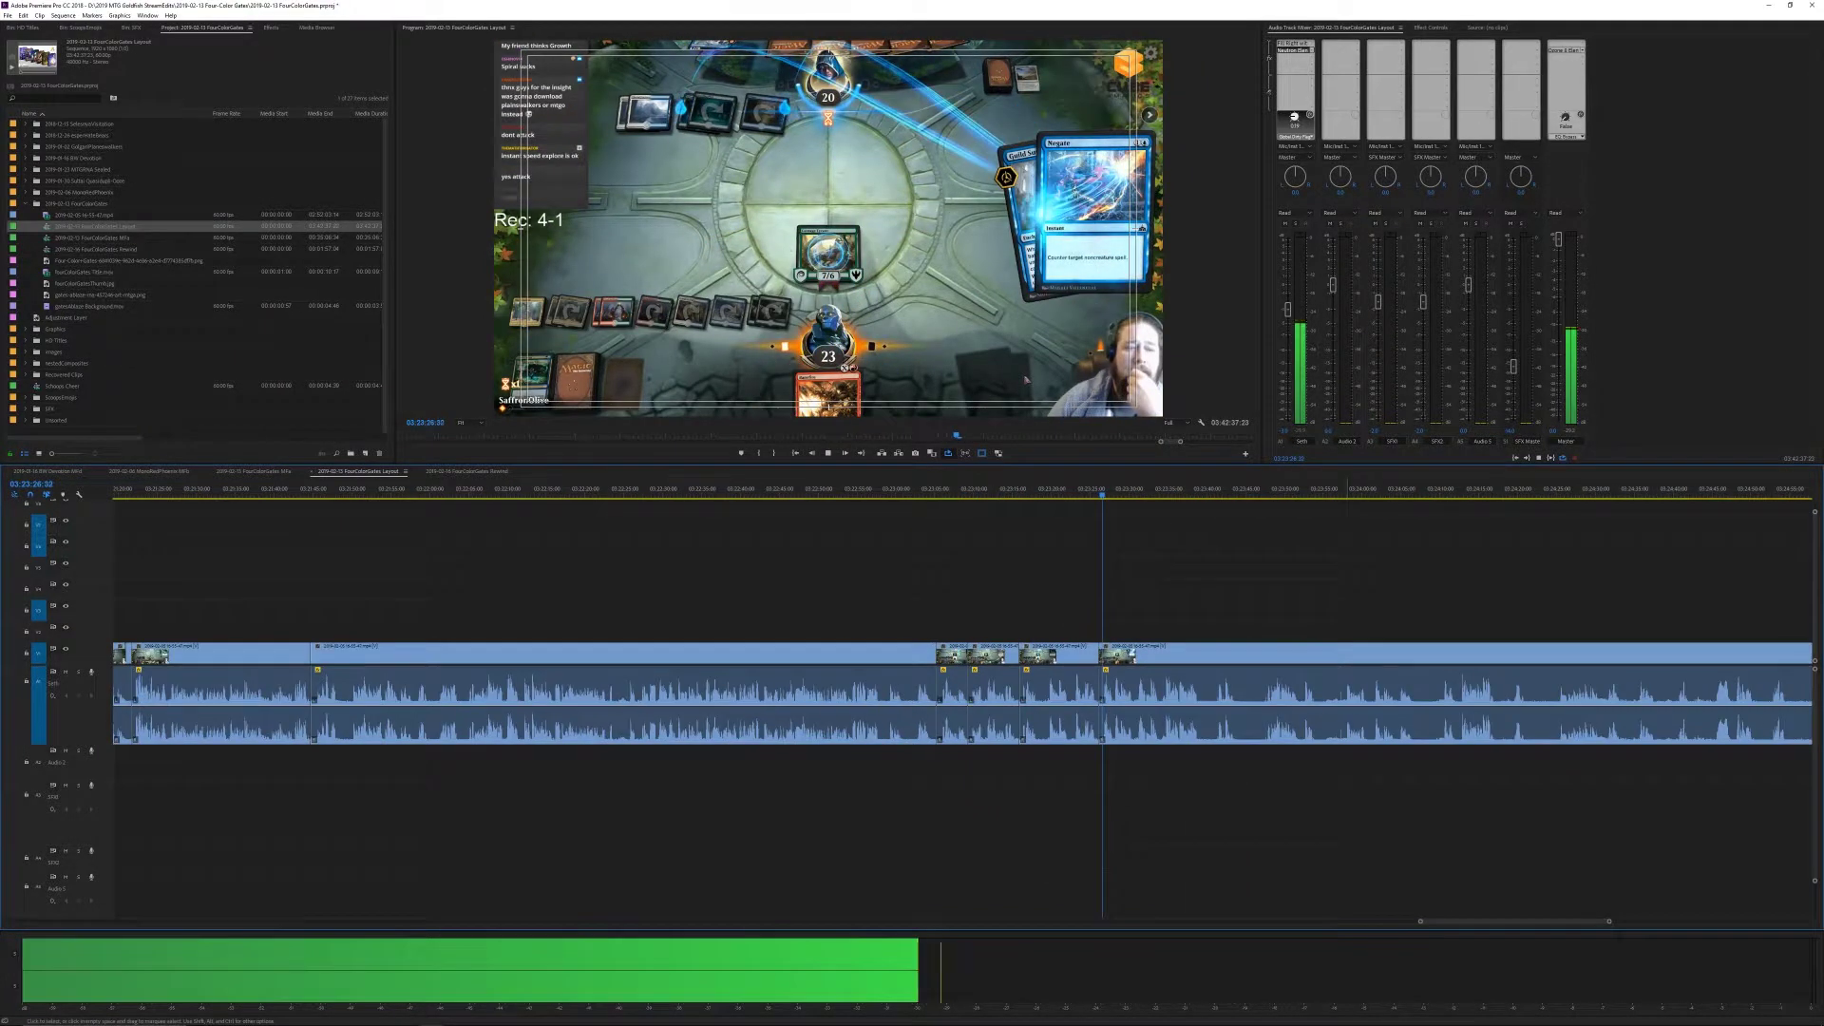
- Remove four idle stretches in the next turns with split-and-trim pairs during playback
key(ctrl+k)
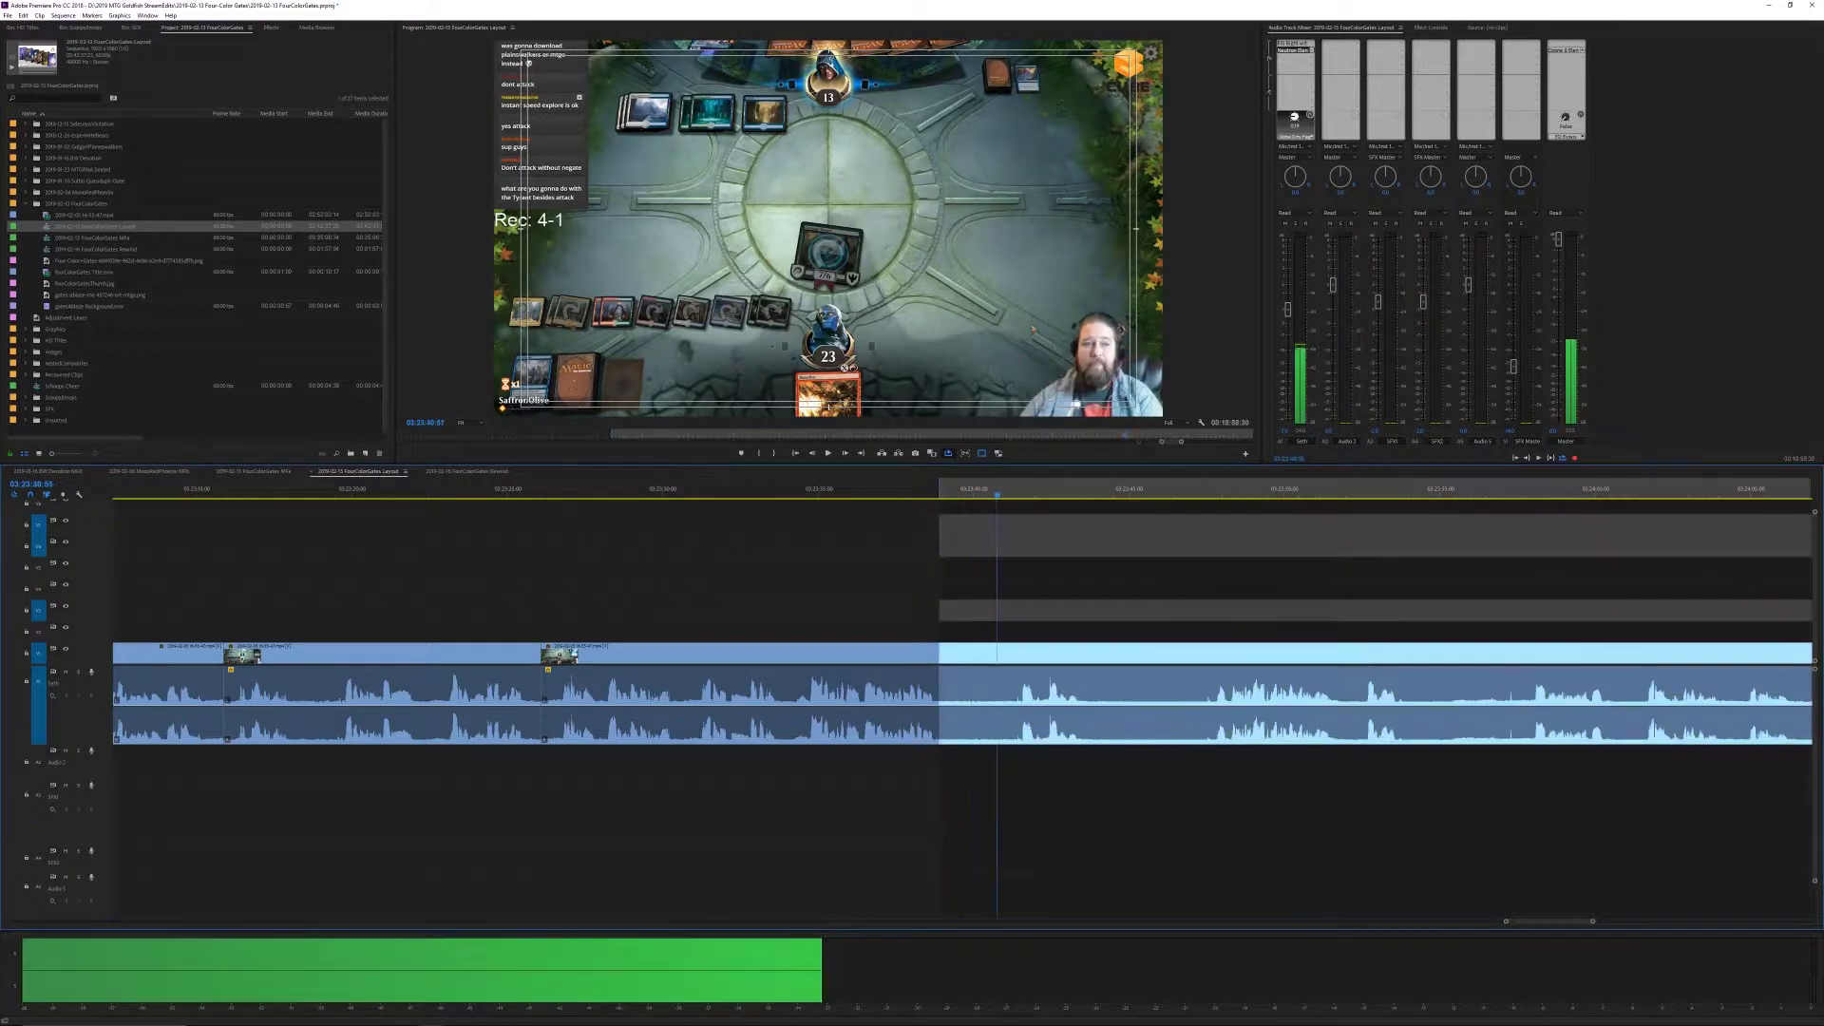
key(q)
key(ctrl+k)
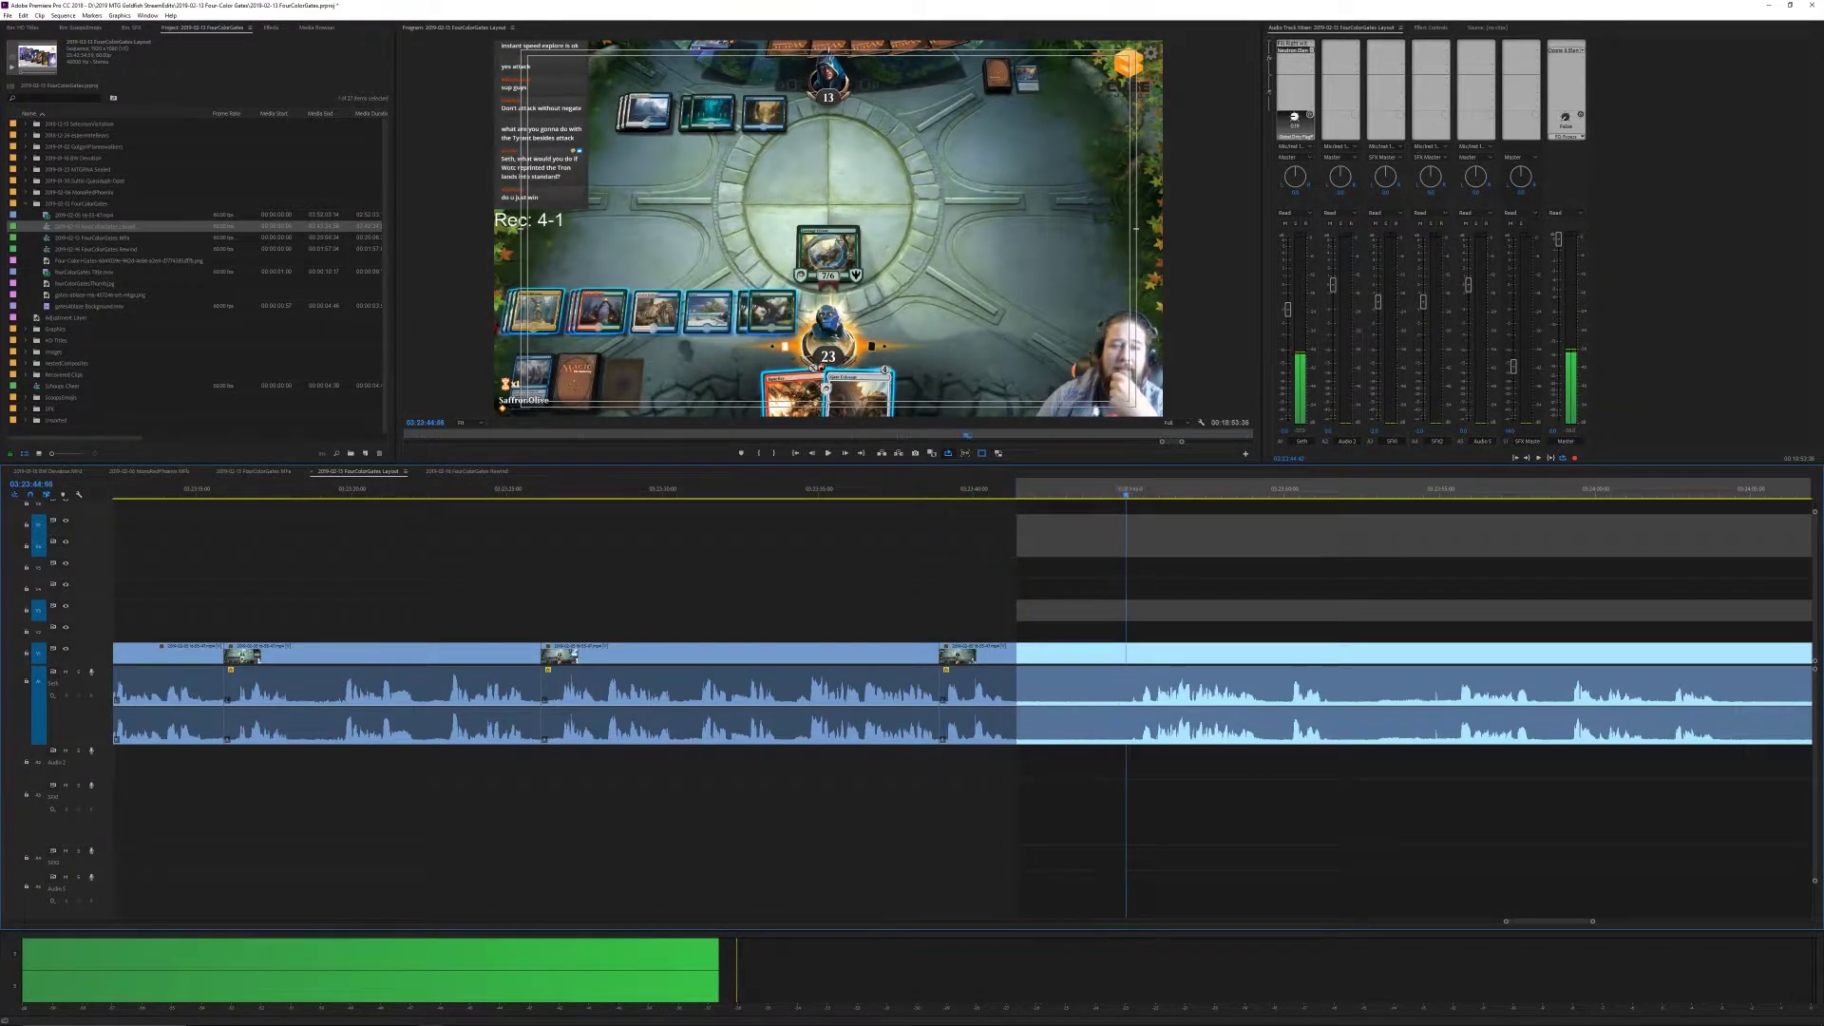
key(q)
key(ctrl+k)
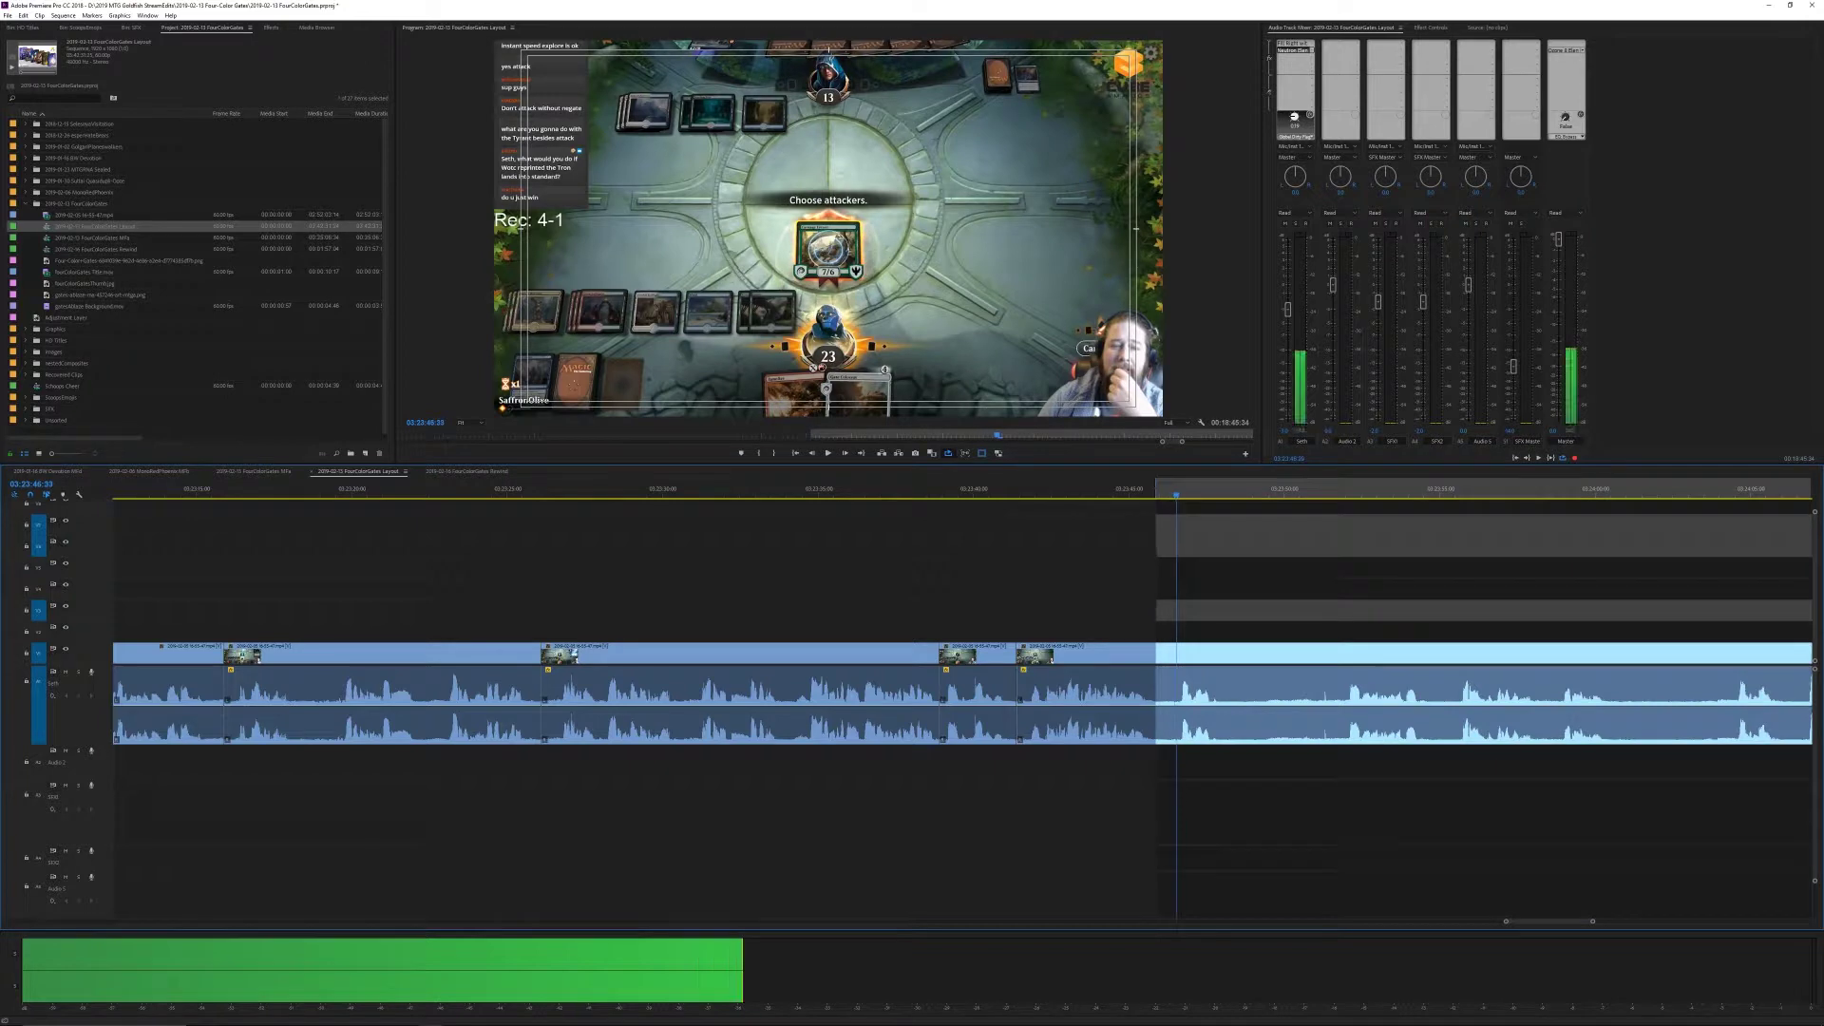
key(q)
key(ctrl+k)
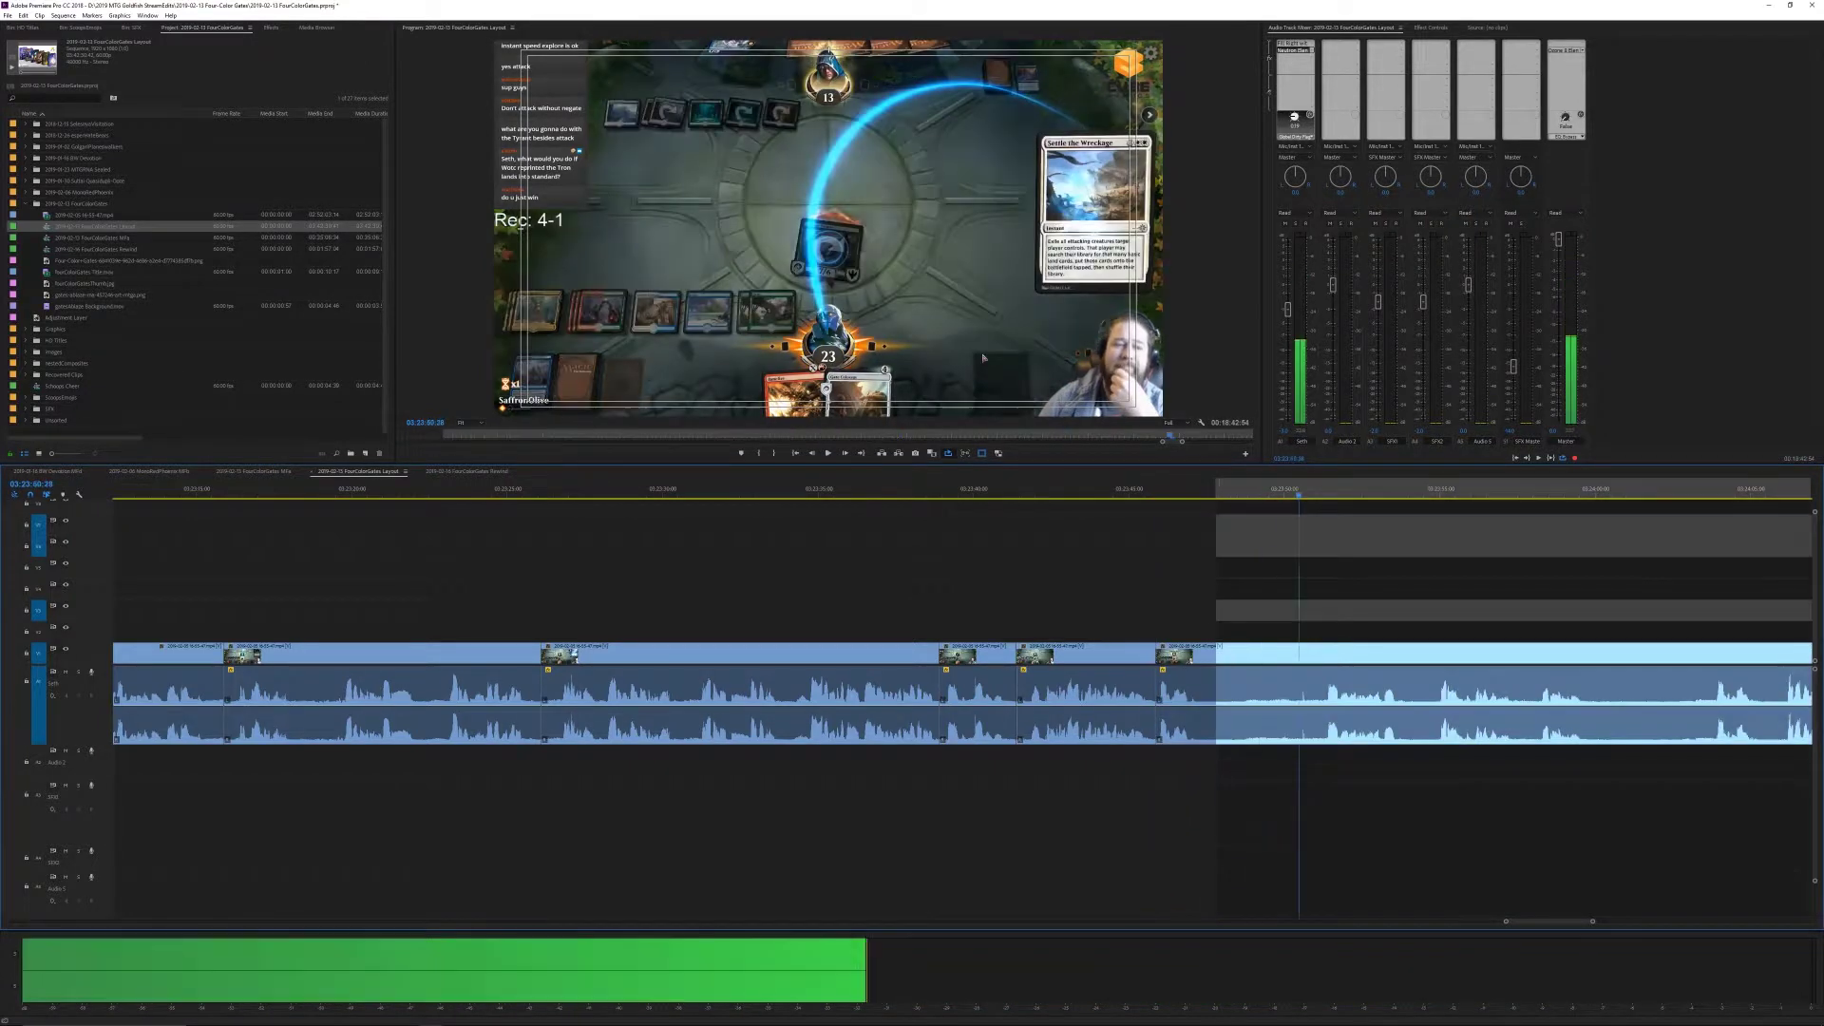
key(q)
key(ctrl+k)
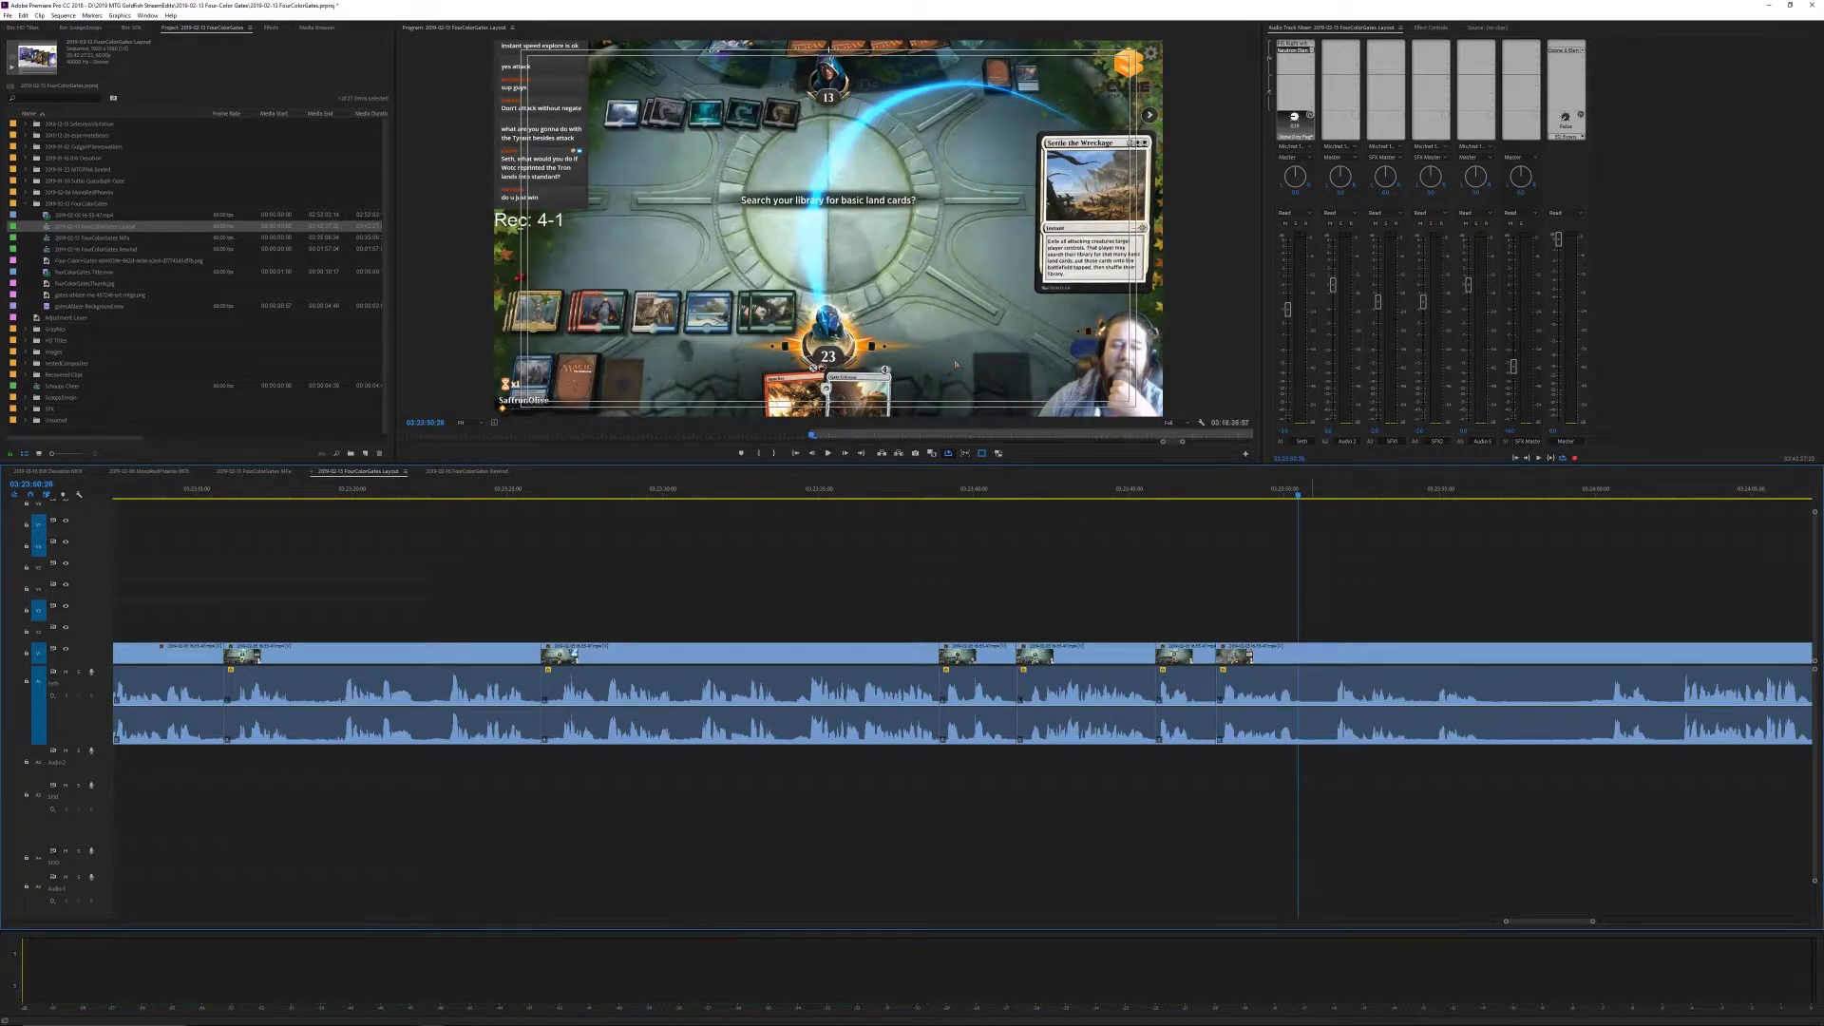
- Trim away three more pauses, then split and ripple-delete a stretch leaving a short clip
key(ctrl+k)
key(q)
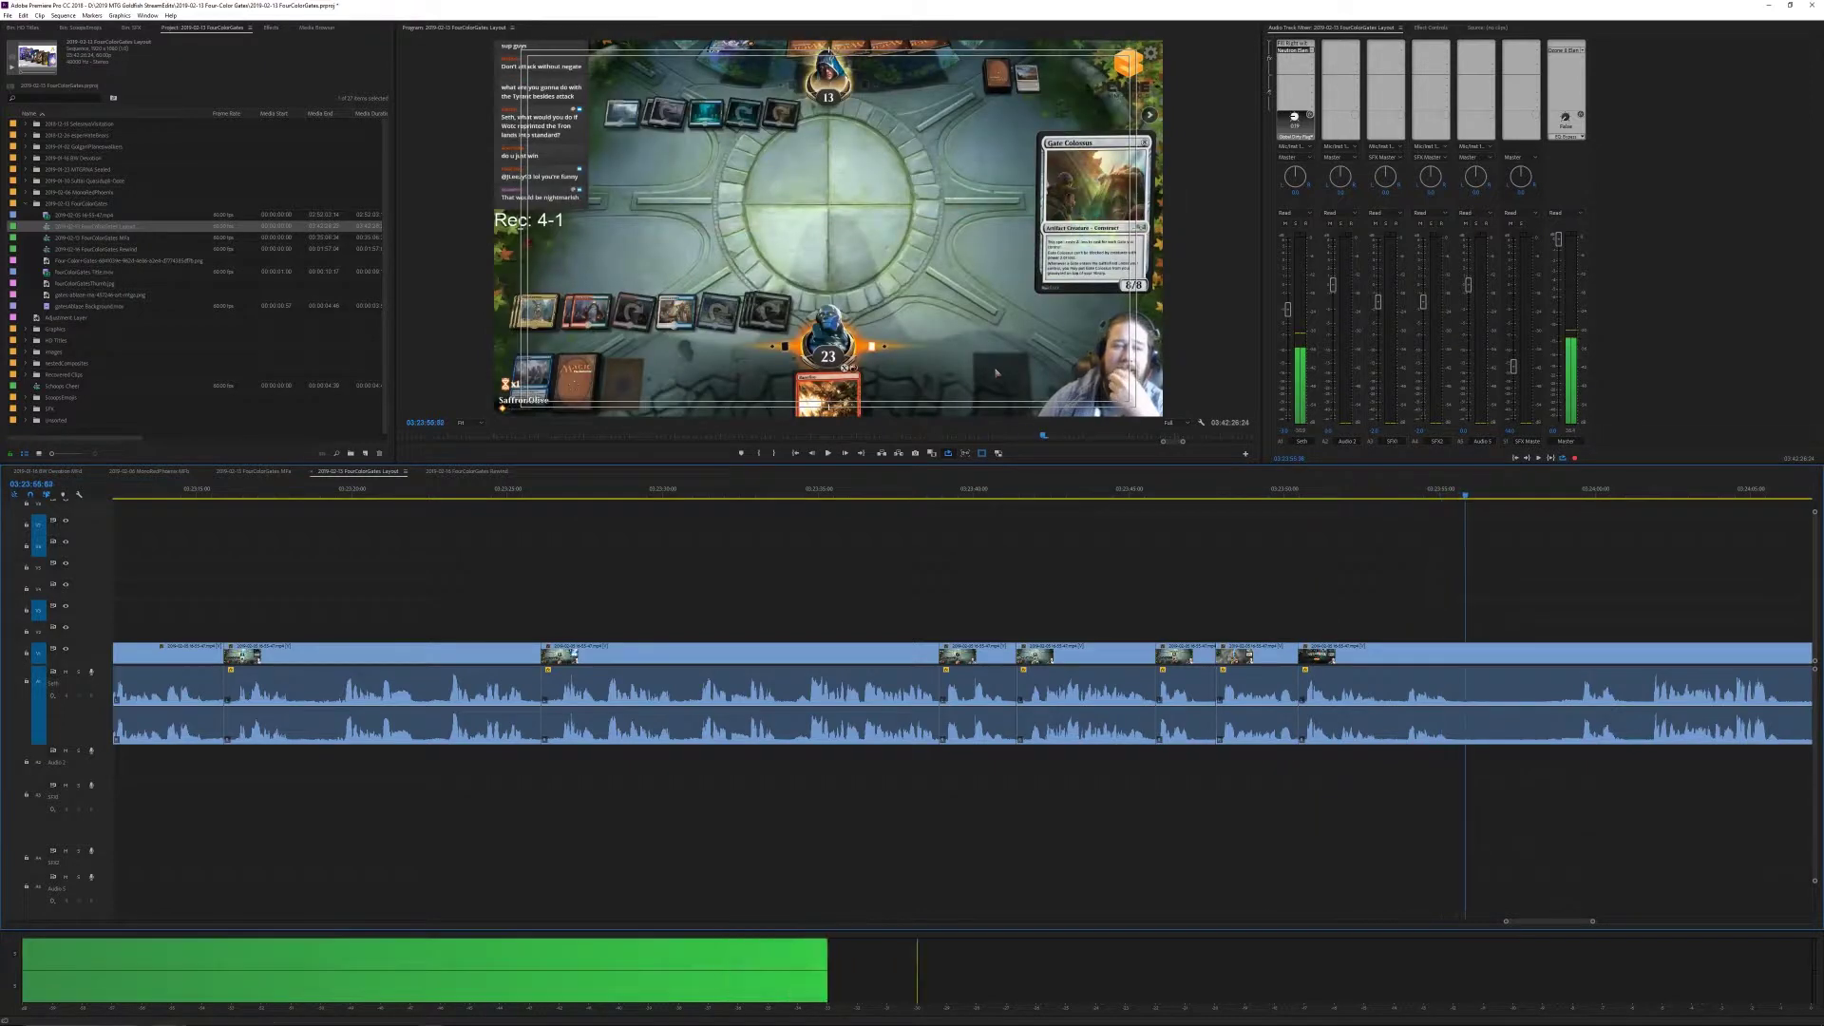
key(ctrl+k)
key(q)
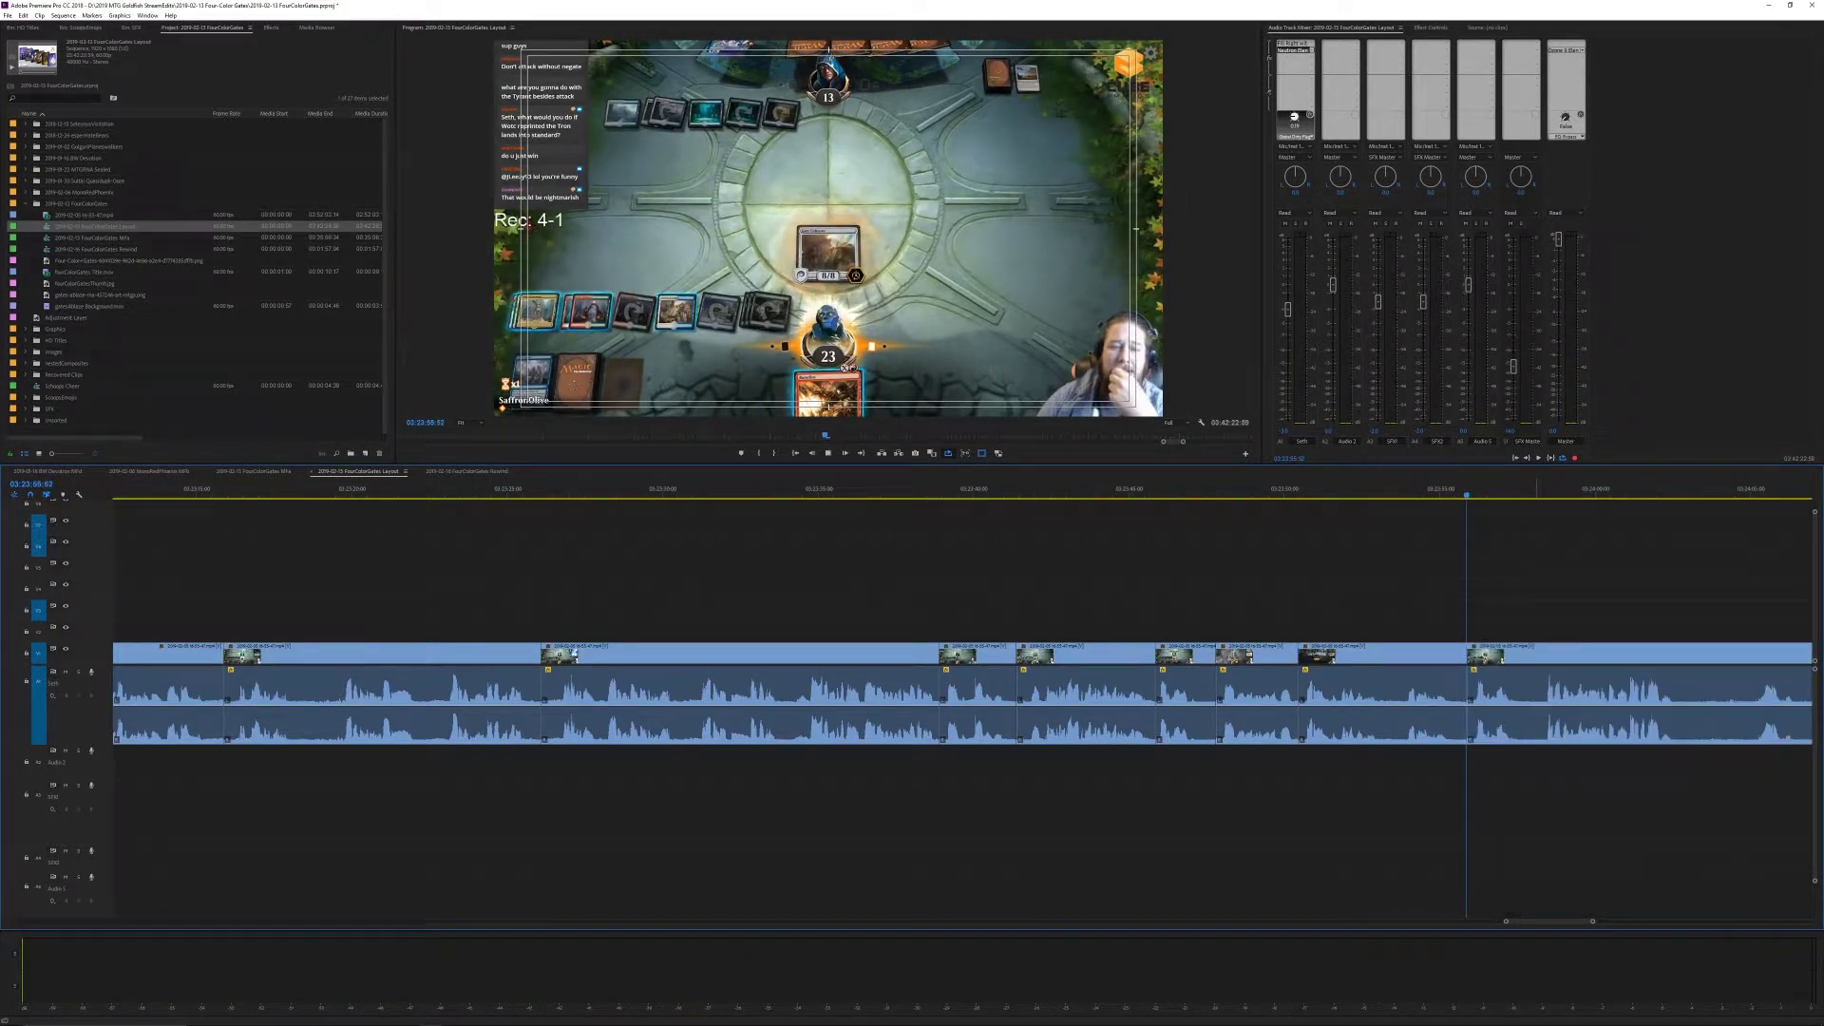
key(ctrl+k)
key(q)
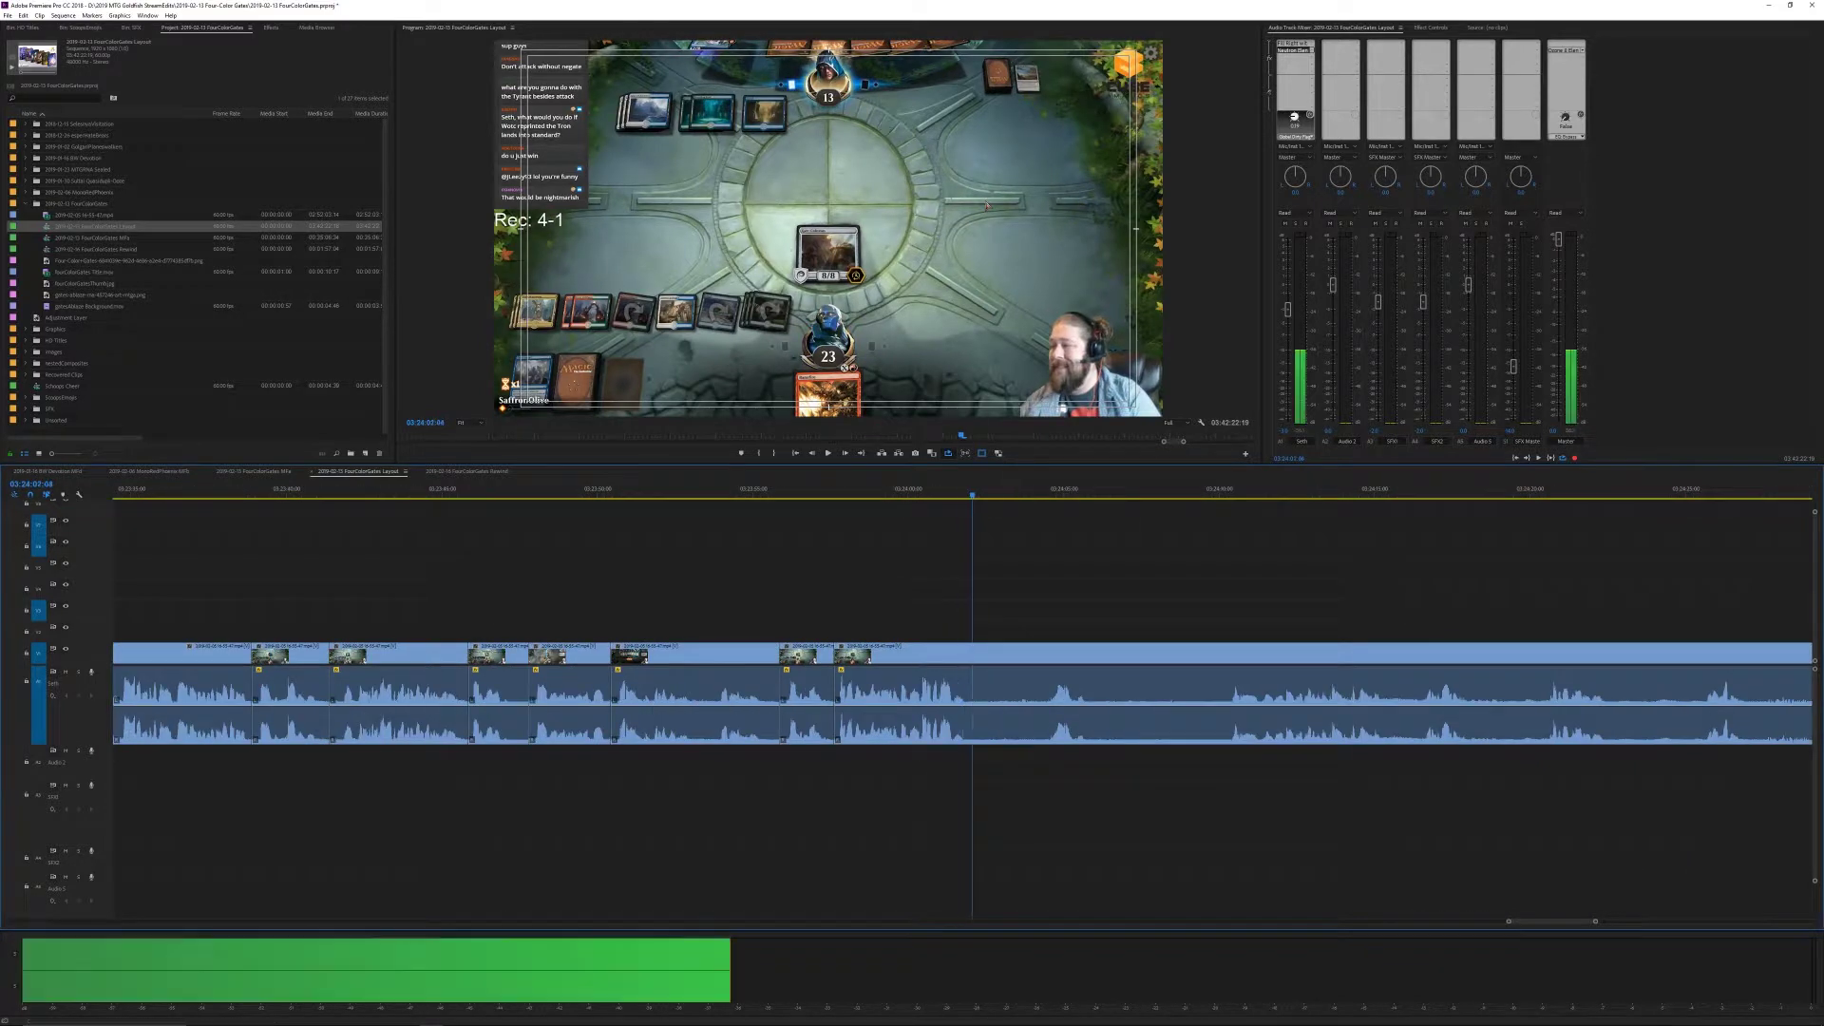
key(ctrl+k)
key(ctrl+k)
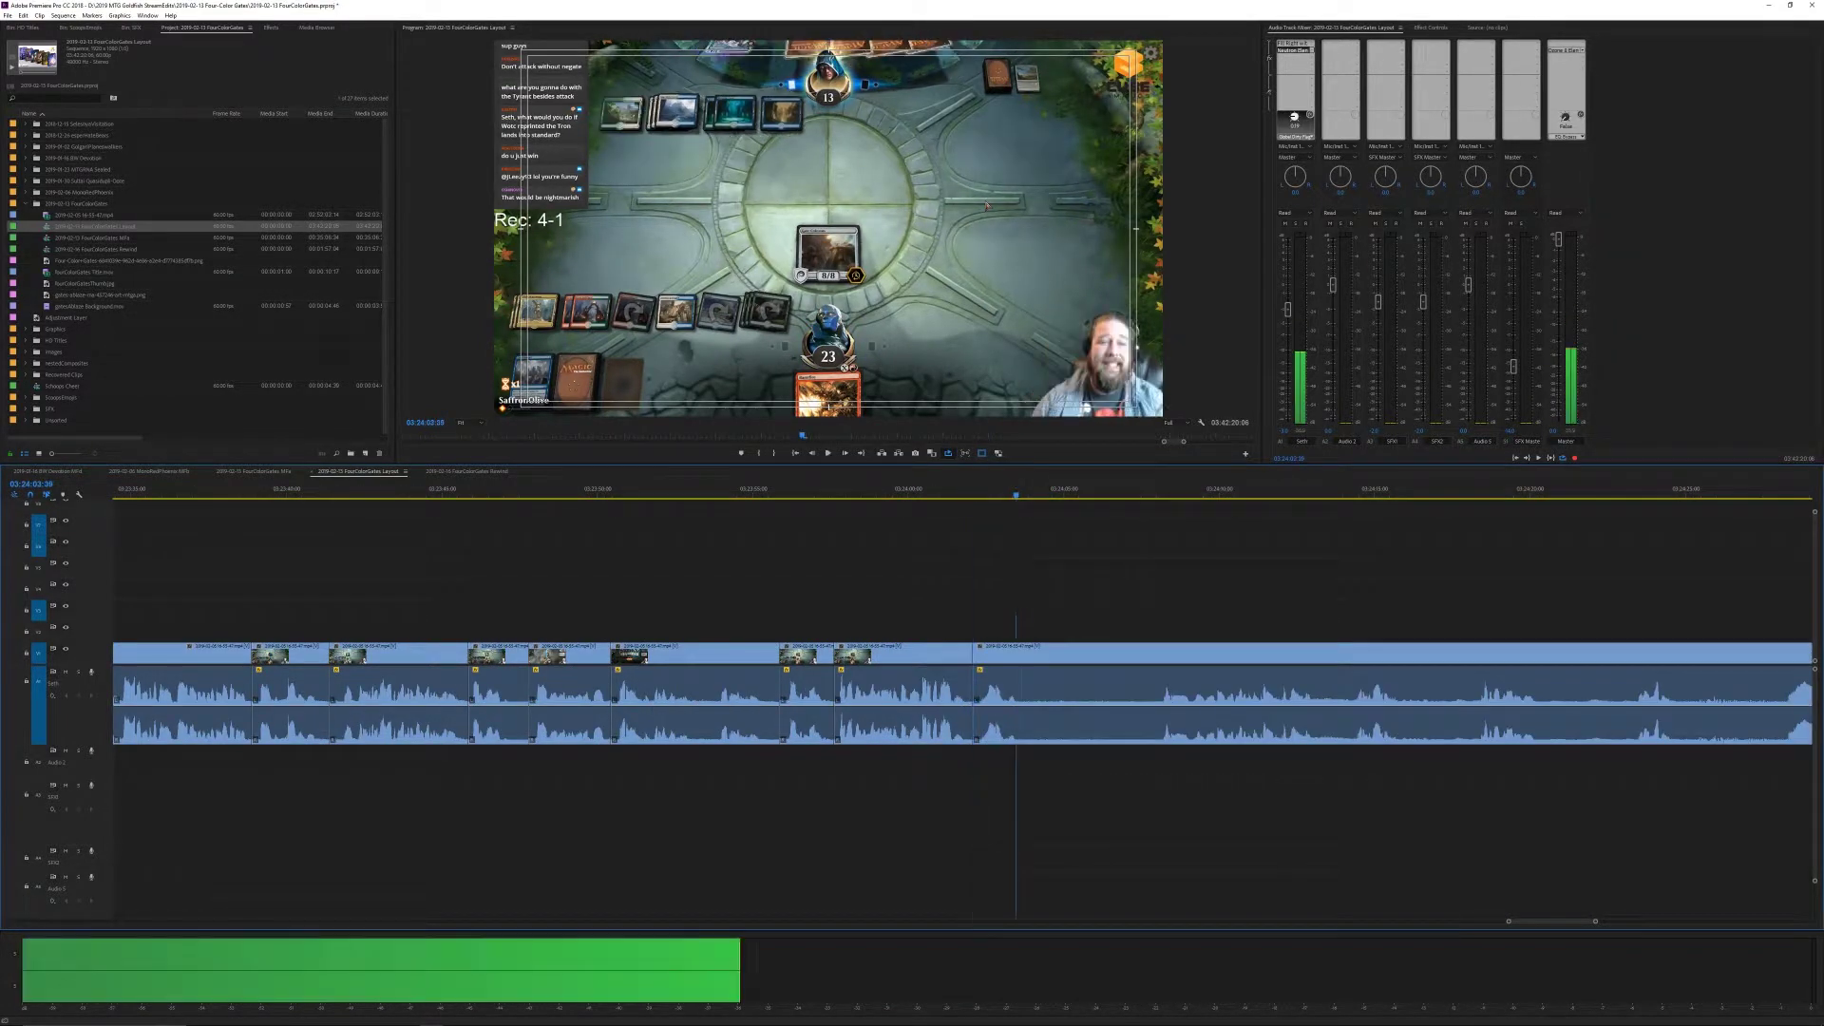
key(shift+Delete)
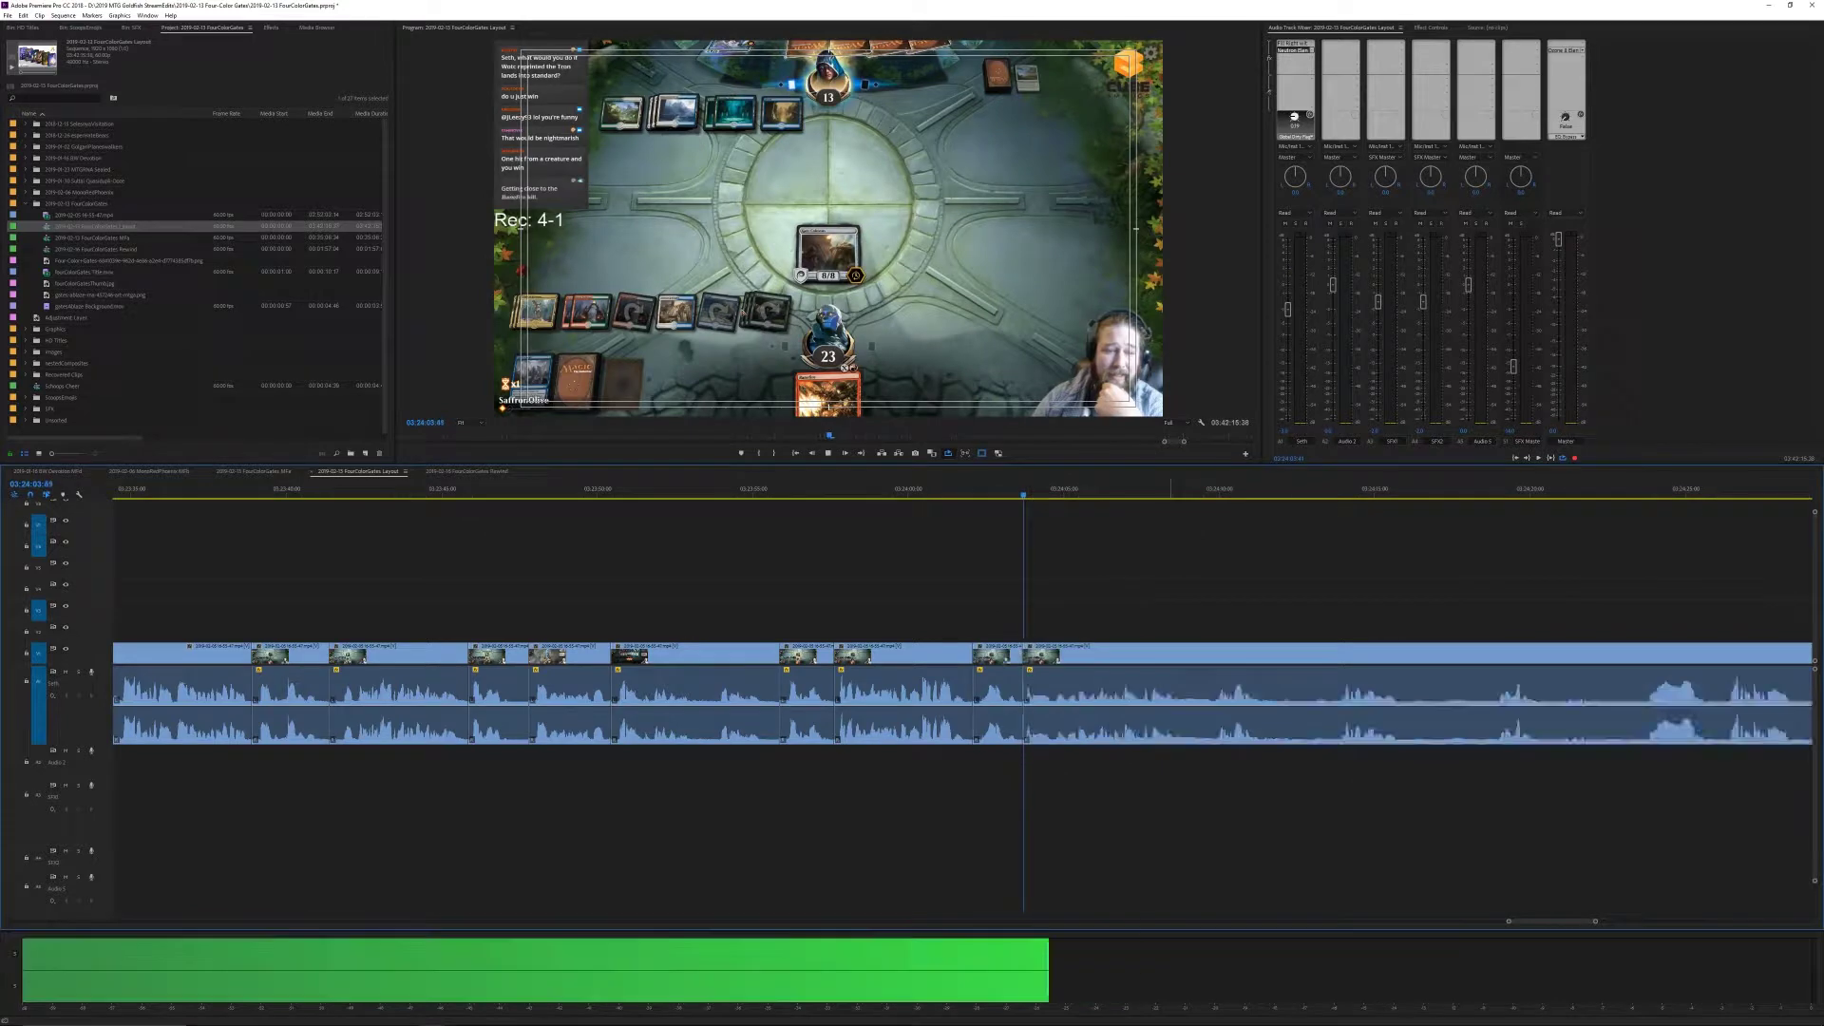
- Ripple-delete two further unwanted stretches later in the match, keeping the short action clips
key(minus)
key(minus)
key(shift+End)
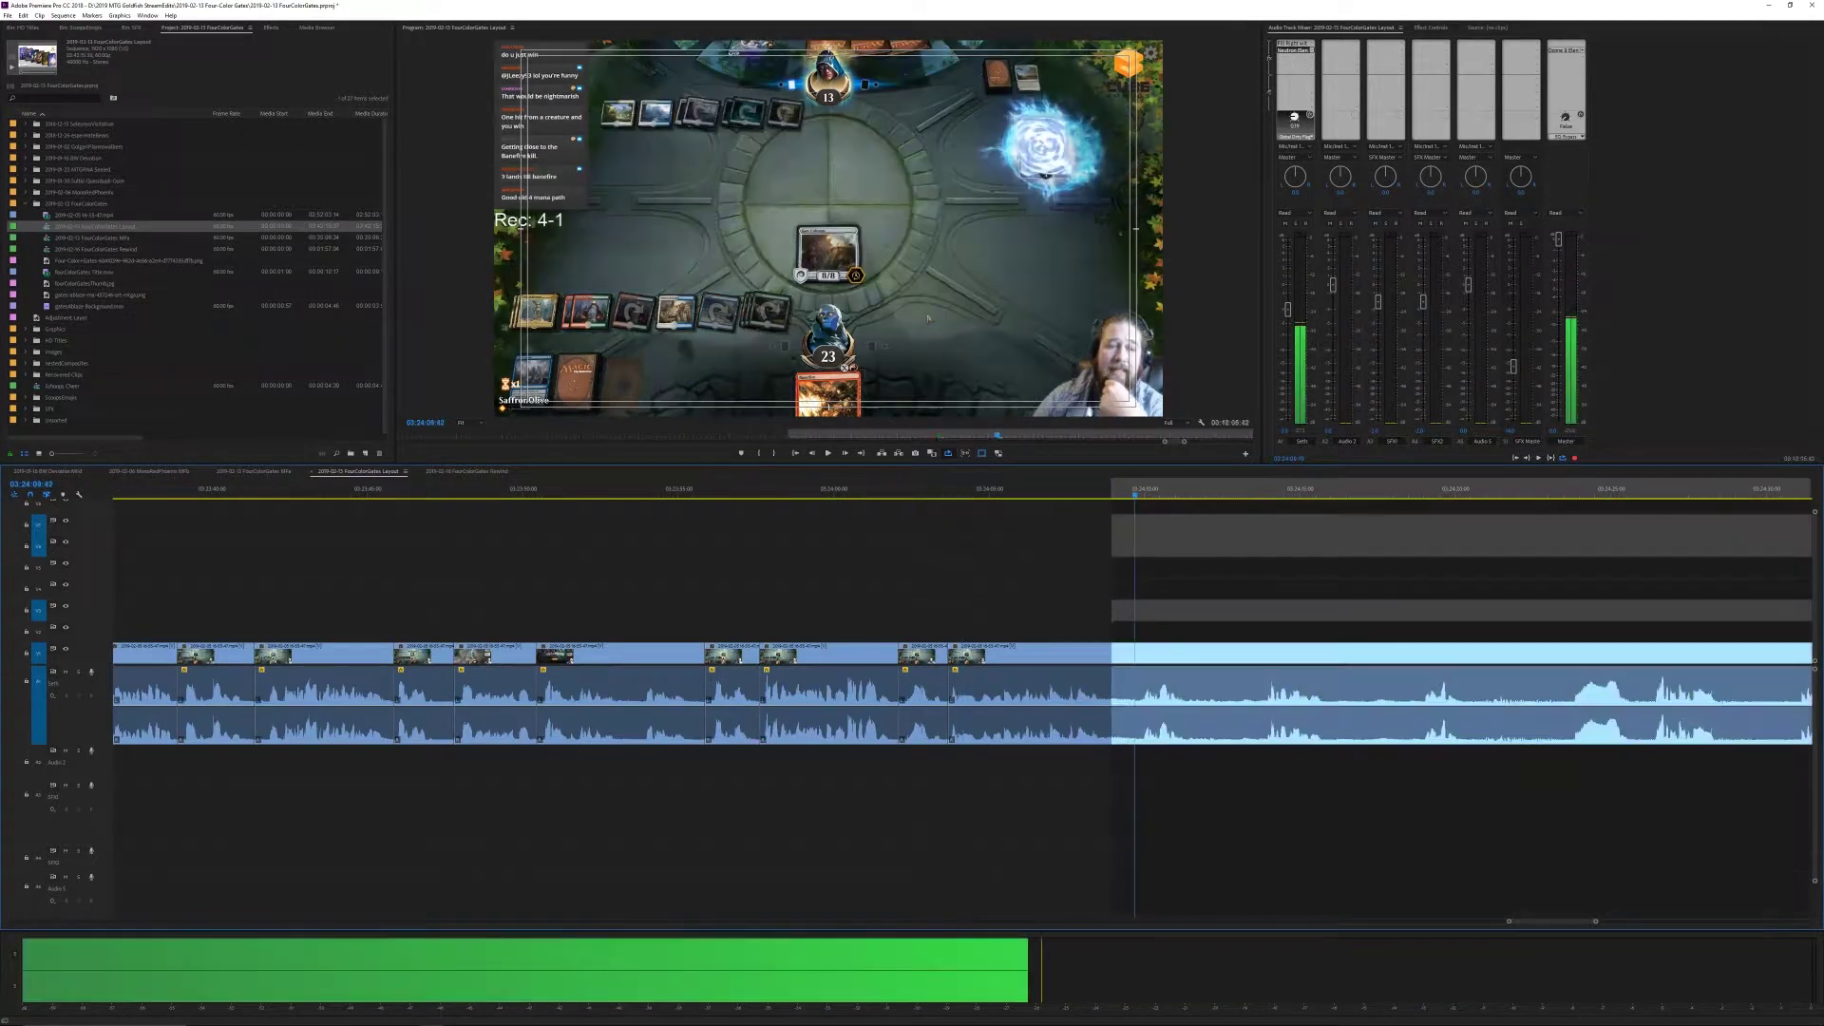
key(ctrl+k)
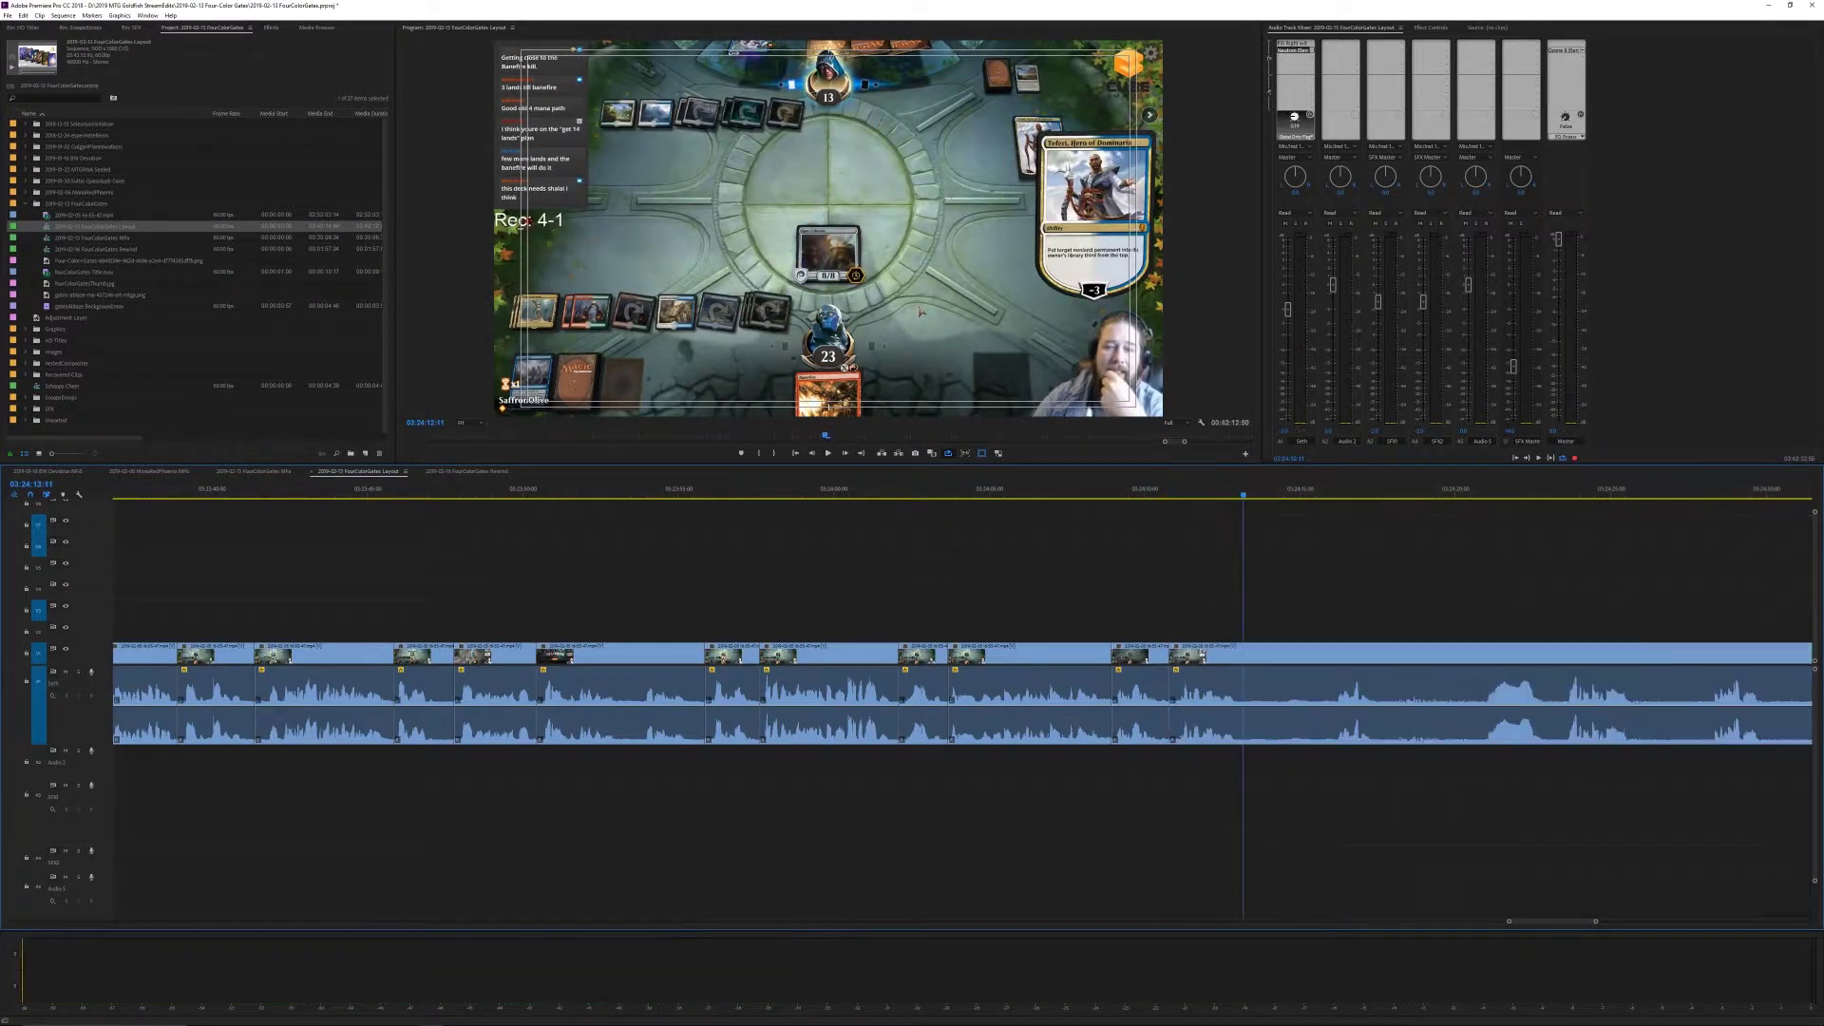
key(shift+Delete)
key(ctrl+k)
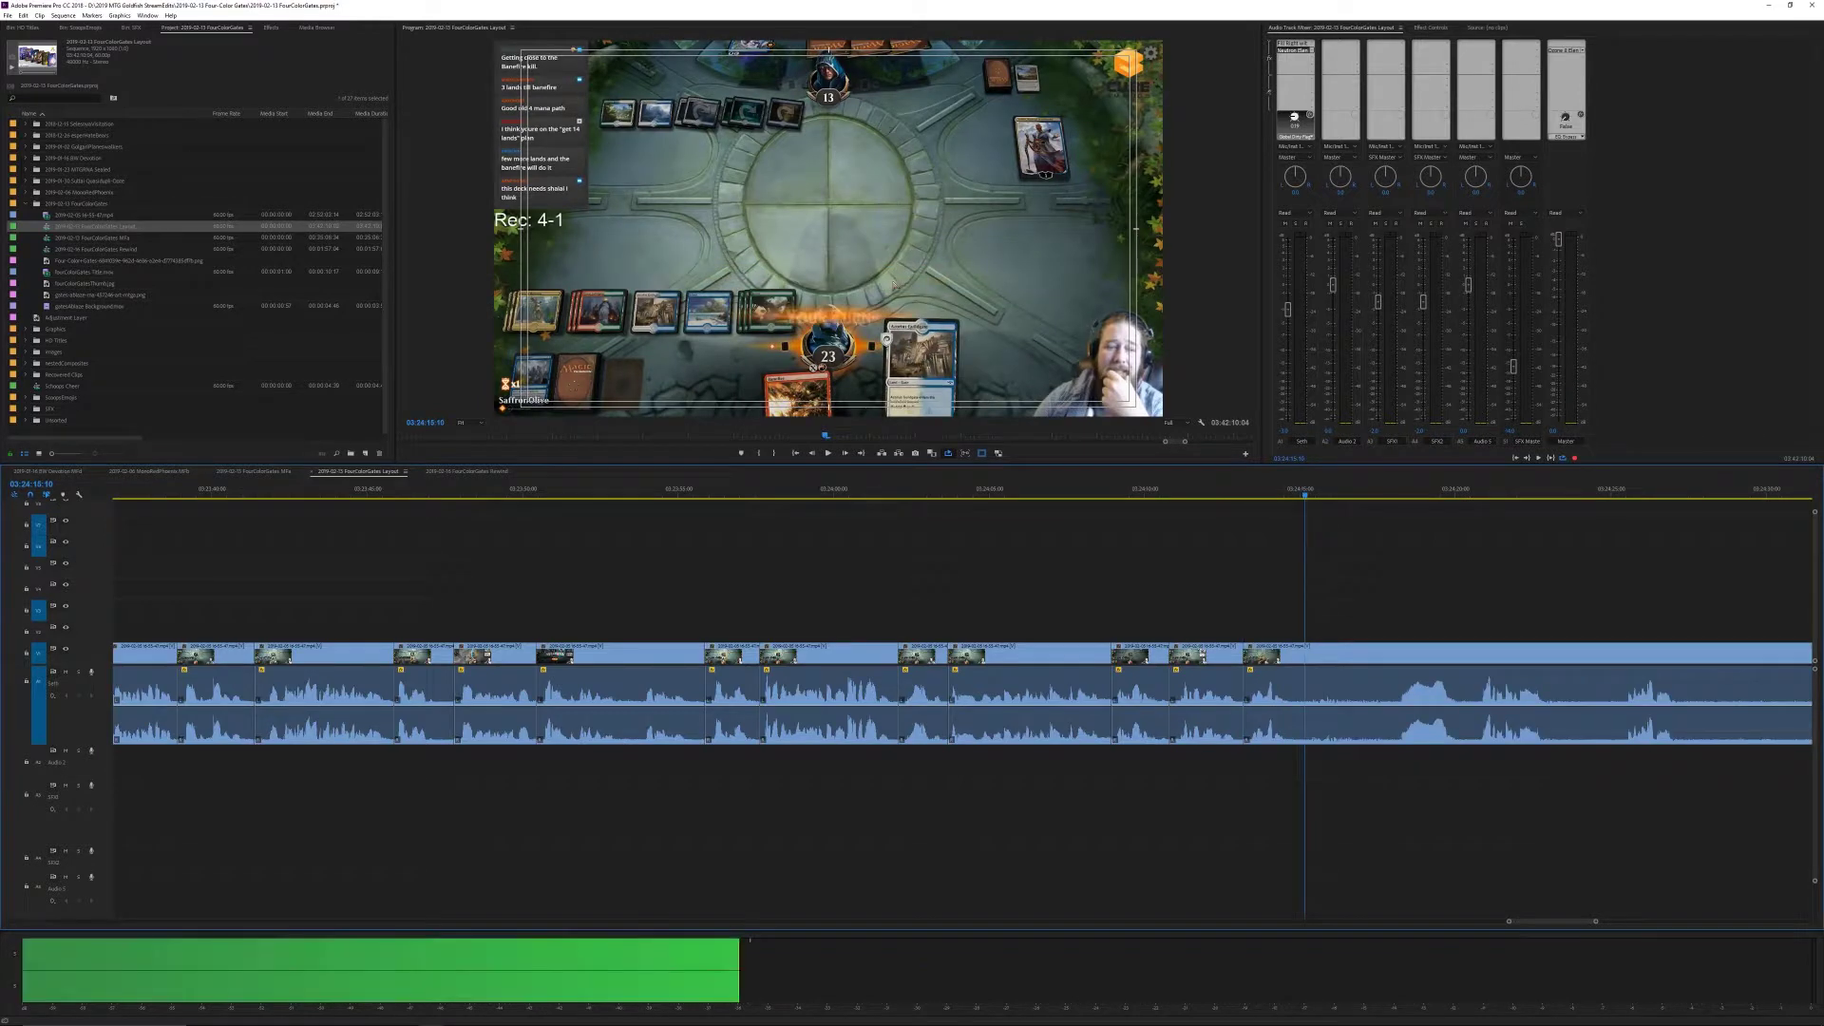
key(shift+Delete)
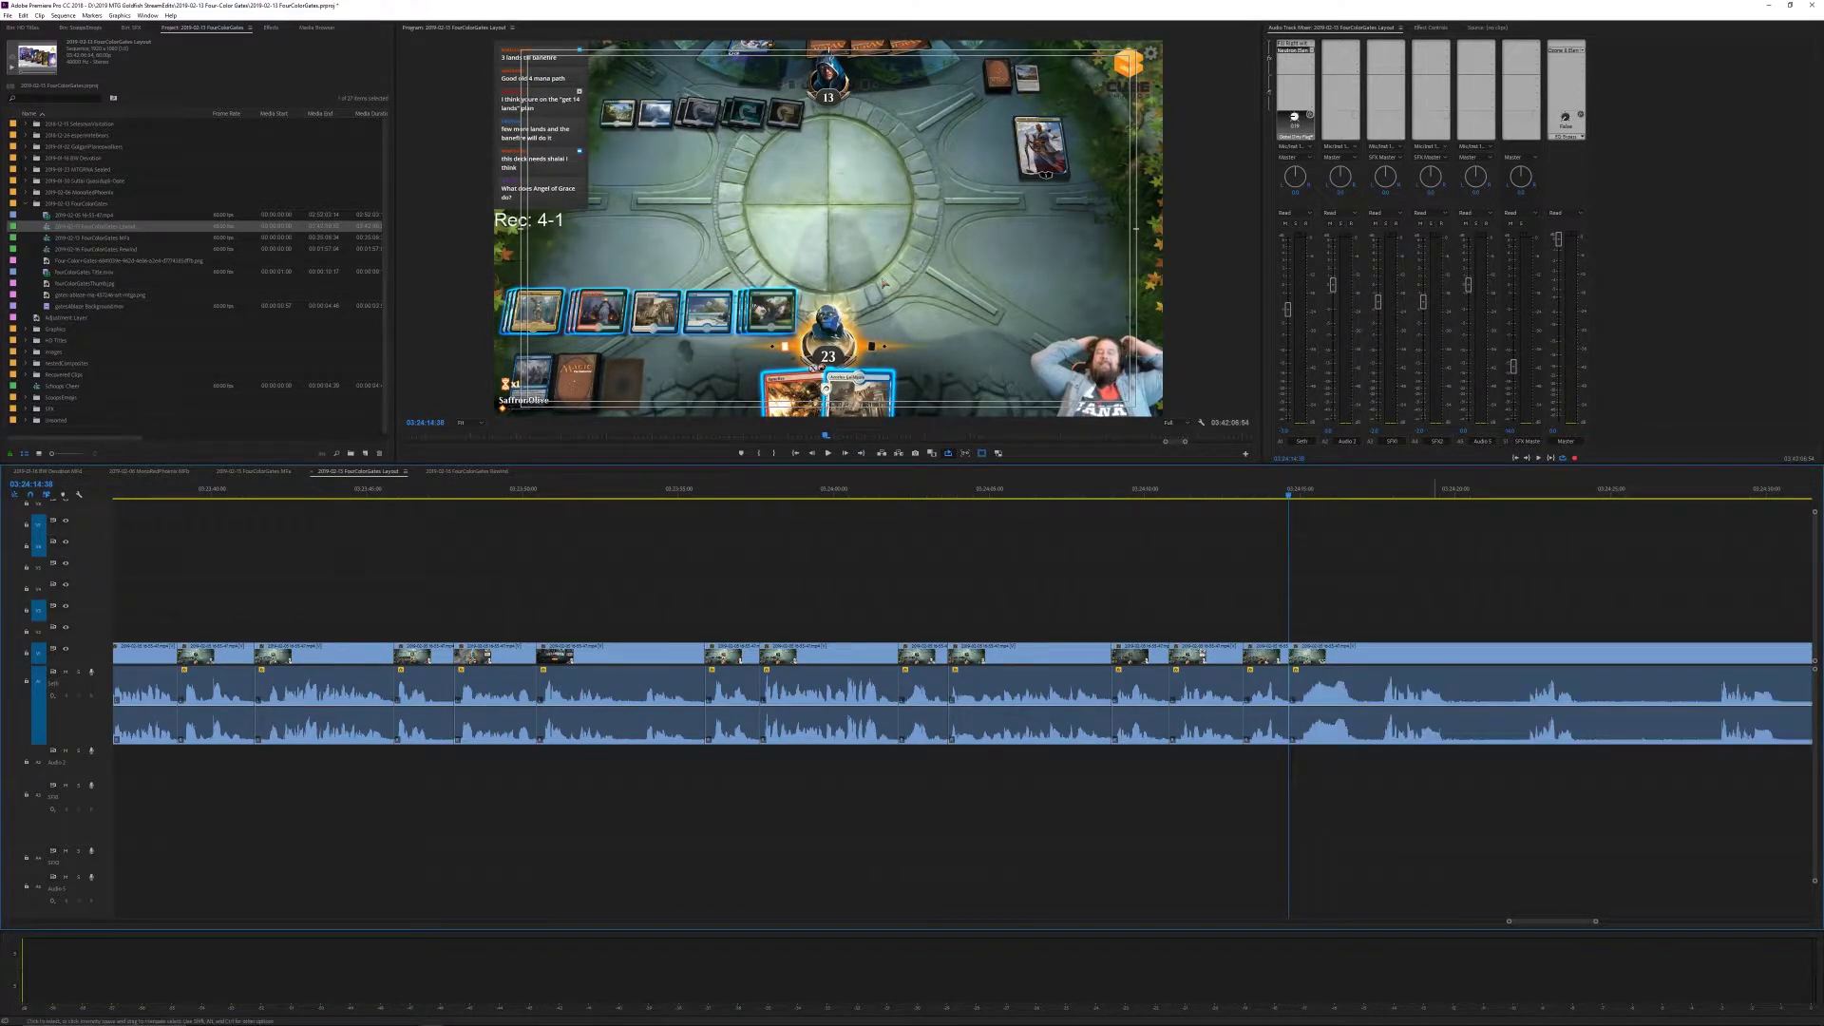